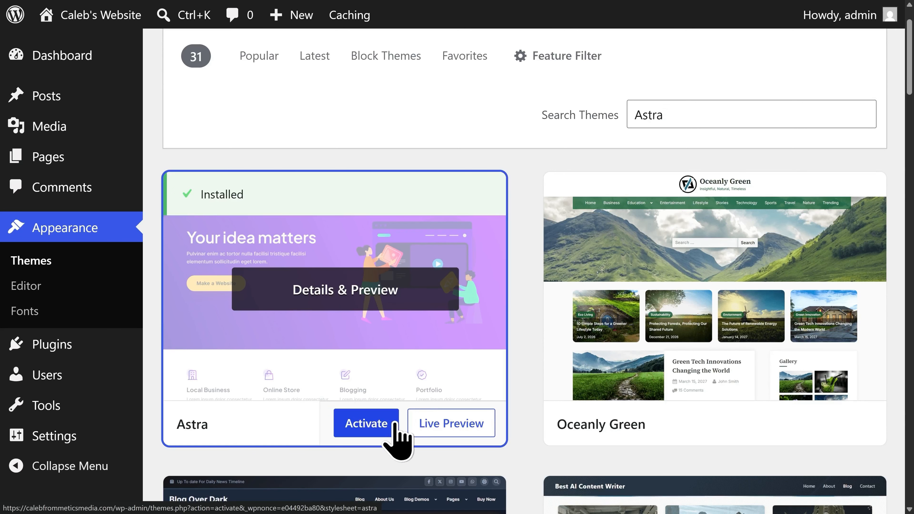
# Step: Activate the installed Astra theme and dismiss its welcome banner
pyautogui.click(370, 431)
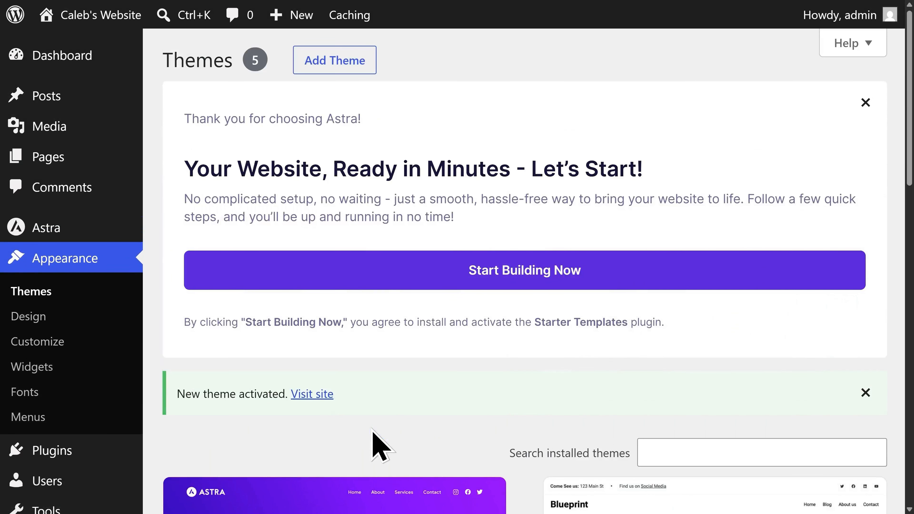
pyautogui.click(865, 102)
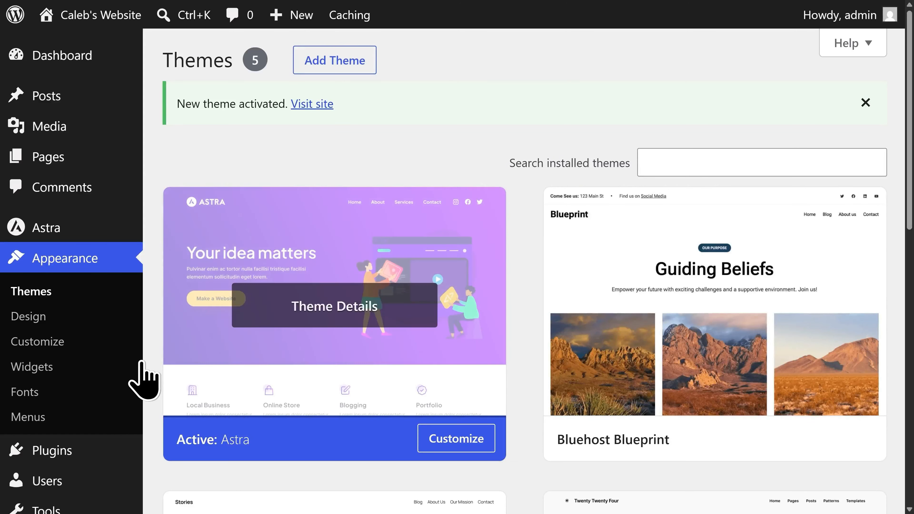
# Step: Search the plugin directory for "Starter Templates", then install and activate the Brainstorm Force plugin
pyautogui.scroll(-3, 123, 363)
pyautogui.moveTo(103, 375)
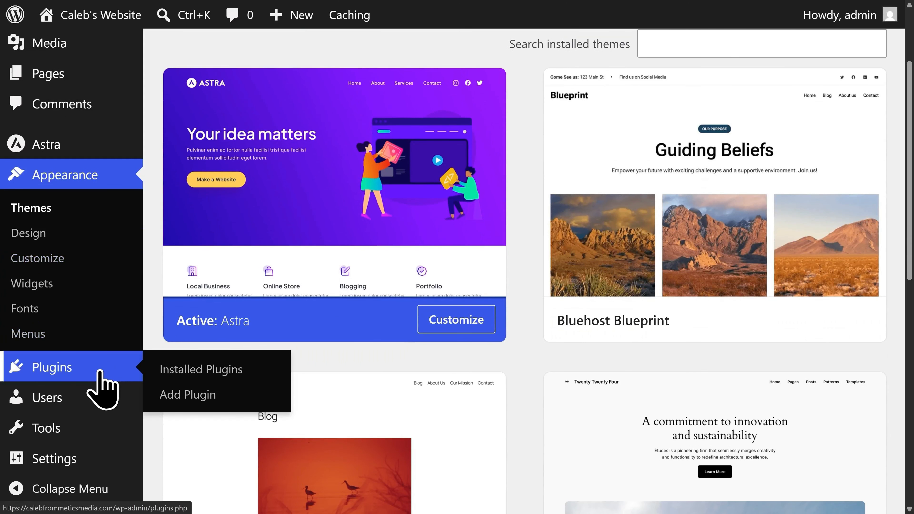
pyautogui.click(209, 396)
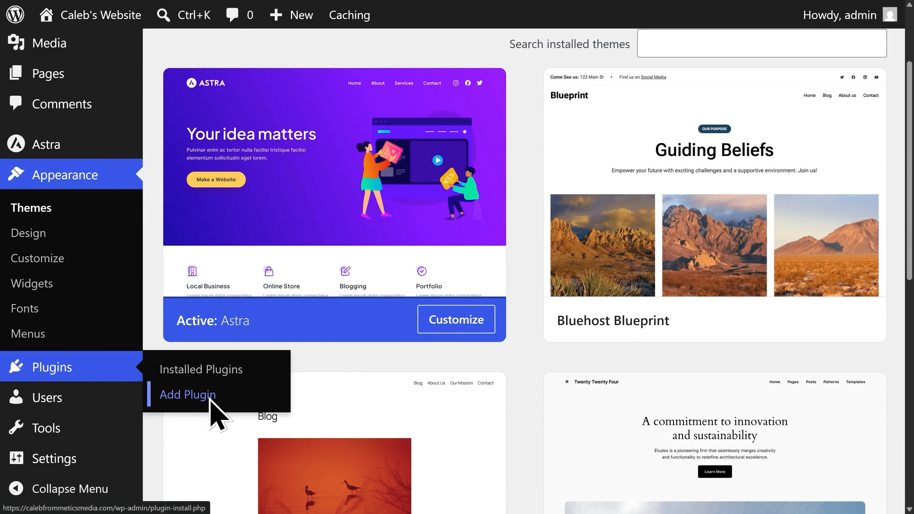
pyautogui.scroll(-5, 307, 381)
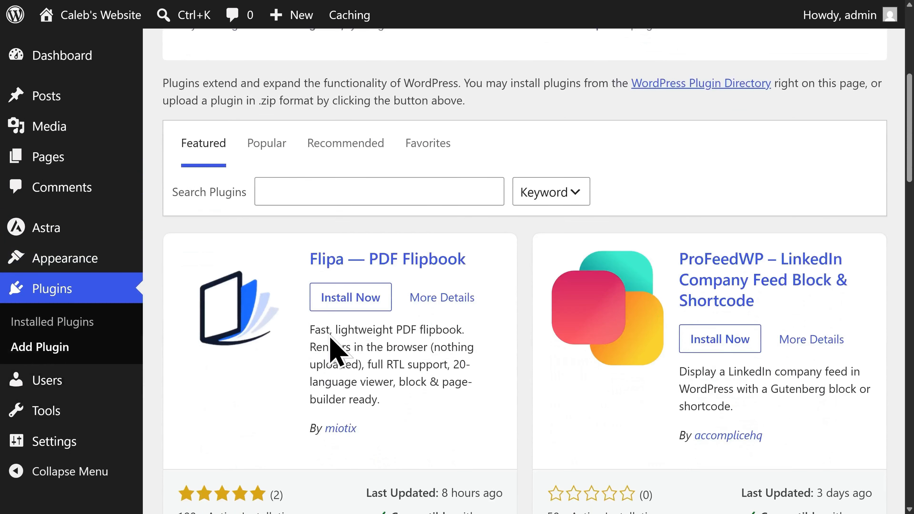
pyautogui.click(345, 196)
pyautogui.write('Starter Te')
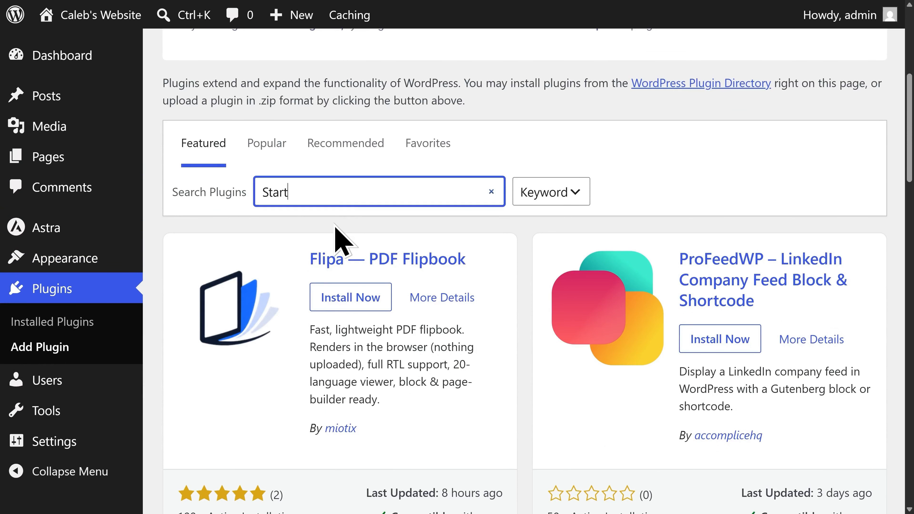
pyautogui.write('mplates')
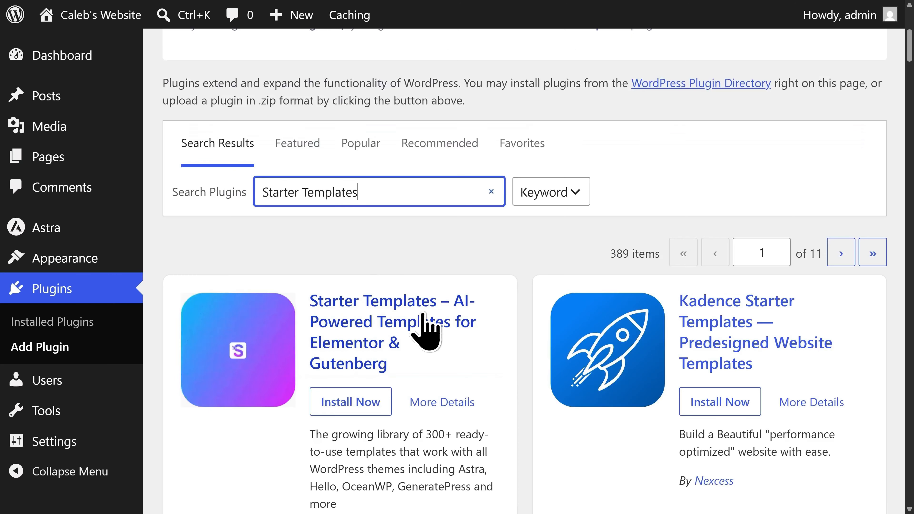
pyautogui.scroll(-1, 426, 330)
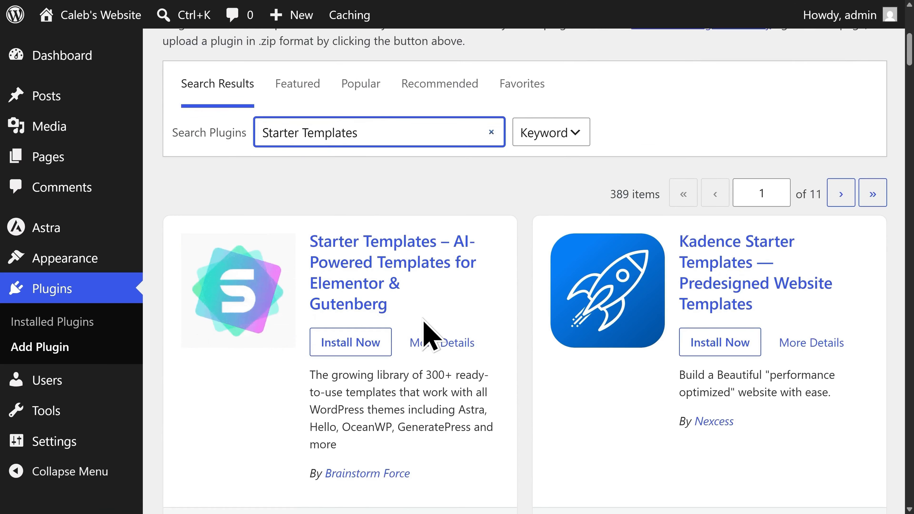
pyautogui.click(356, 354)
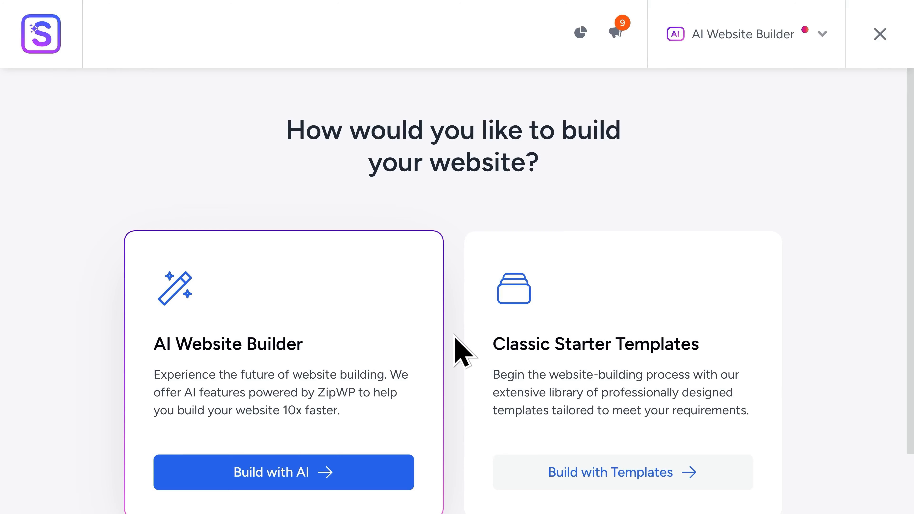
# Step: Check which page builders Starter Templates offers, then exit its setup screen to the dashboard
pyautogui.click(748, 58)
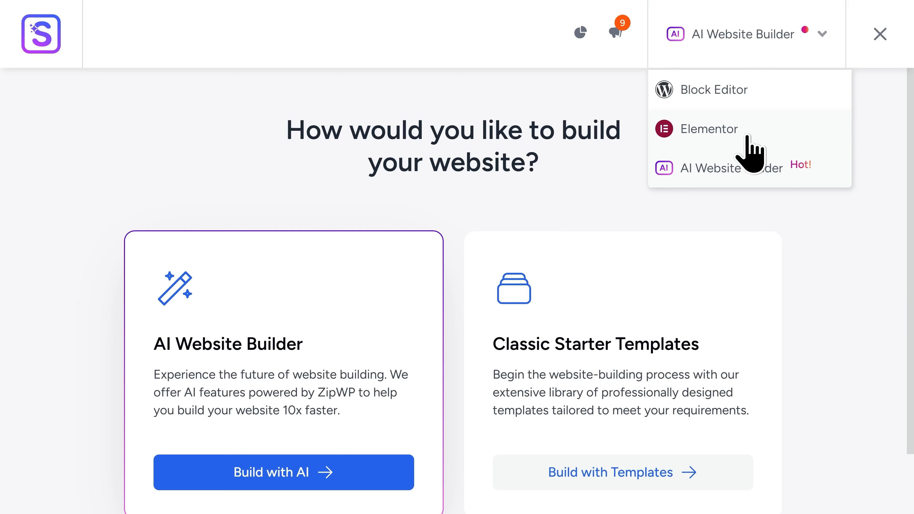
pyautogui.click(602, 200)
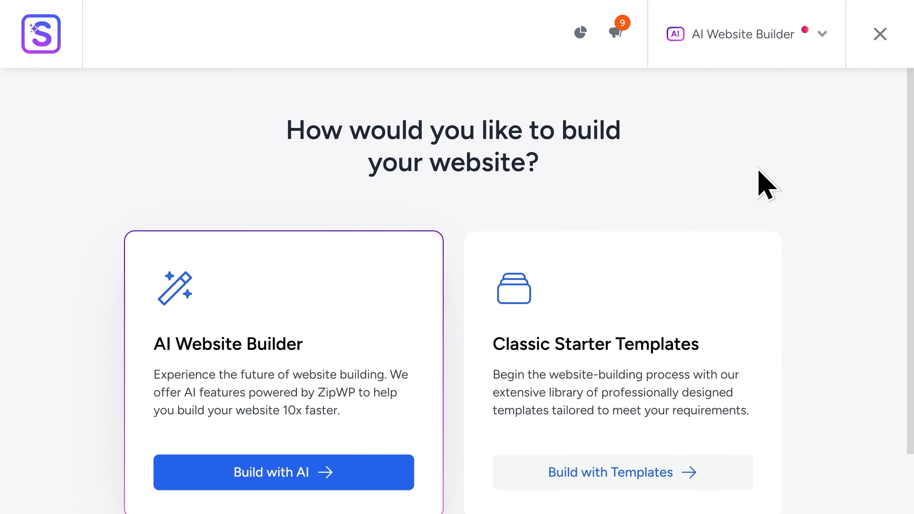
pyautogui.click(889, 29)
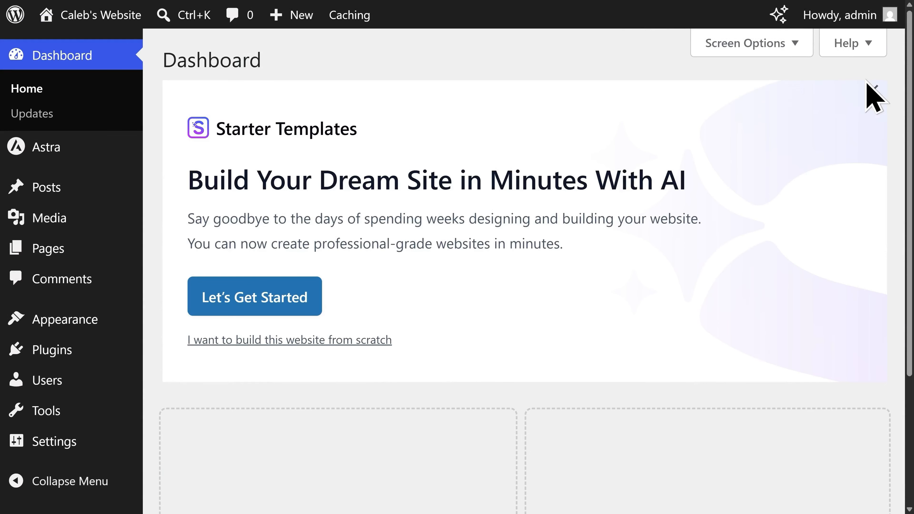
# Step: In the general settings, make sure Elementor Page Builder templates are not disabled in Starter Templates and save the settings
pyautogui.moveTo(64, 448)
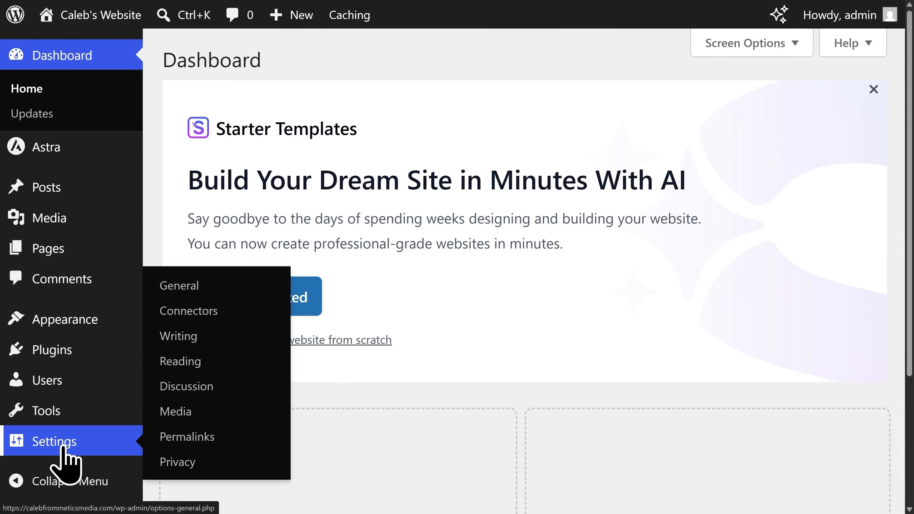
pyautogui.click(64, 448)
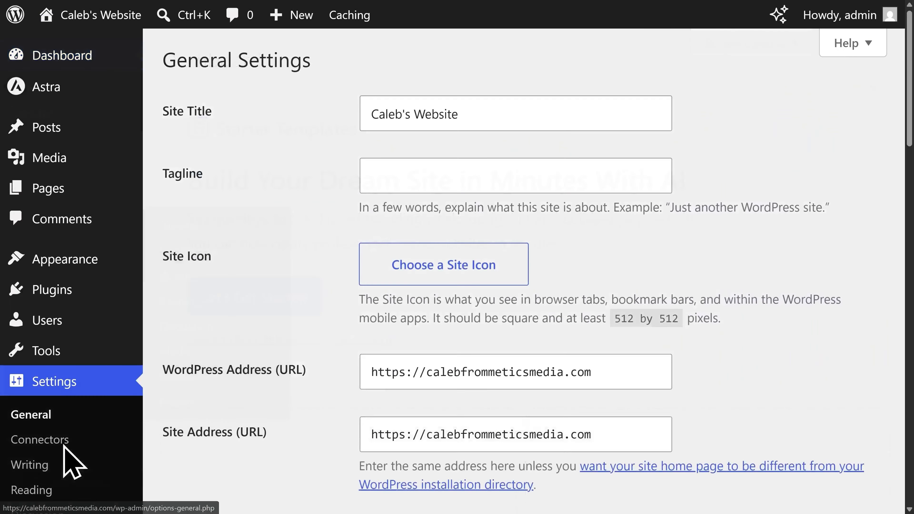
pyautogui.scroll(-5, 290, 375)
pyautogui.scroll(-15, 291, 377)
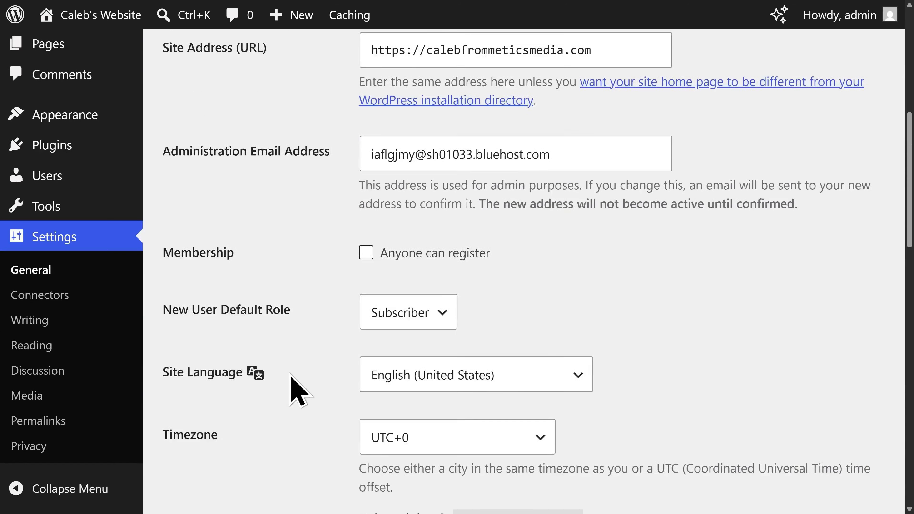
pyautogui.scroll(-4, 299, 390)
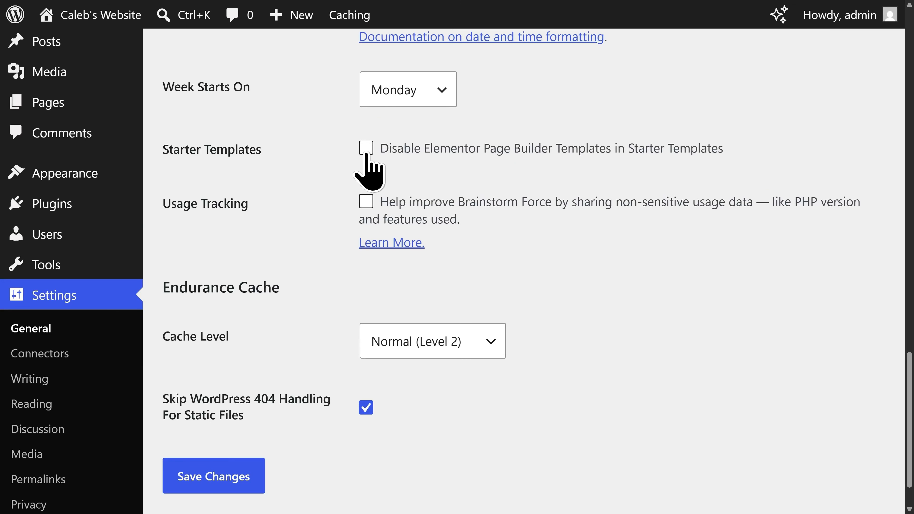
pyautogui.scroll(-2, 321, 225)
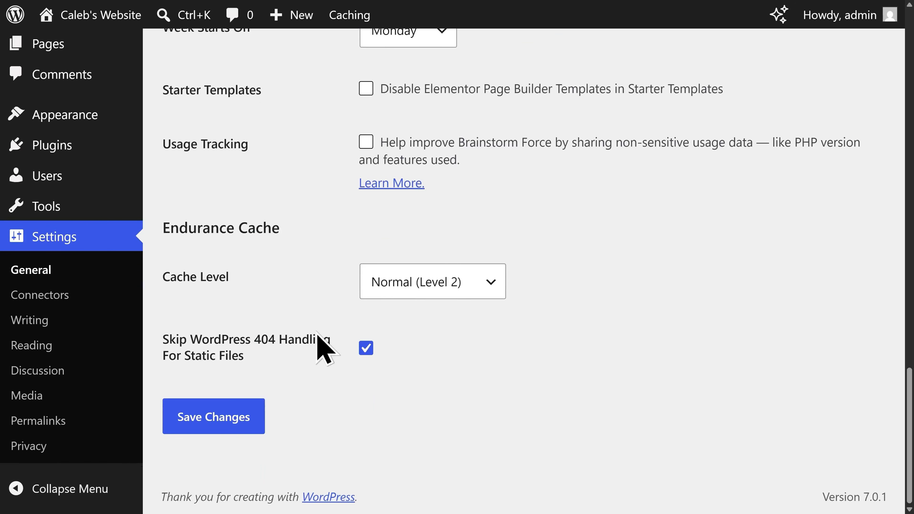
pyautogui.click(211, 430)
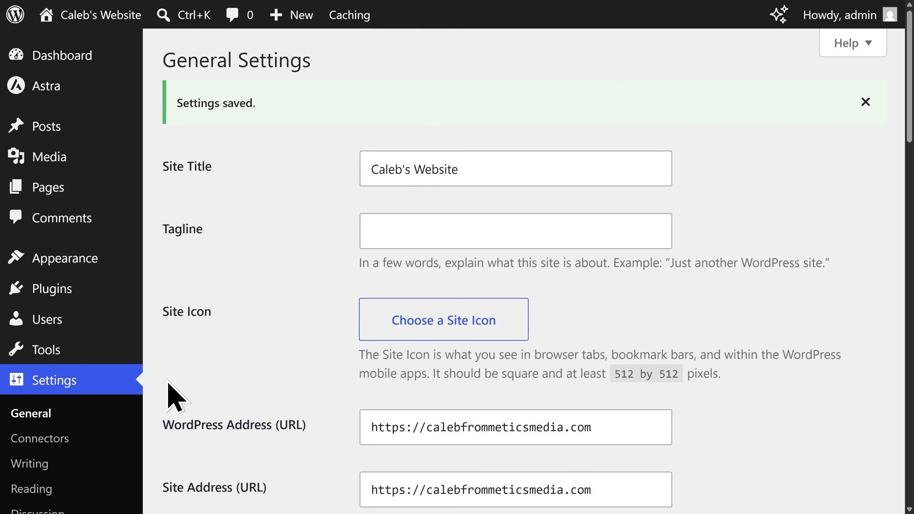
# Step: Reopen Starter Templates from the installed plugins and choose Elementor as the page builder
pyautogui.moveTo(89, 294)
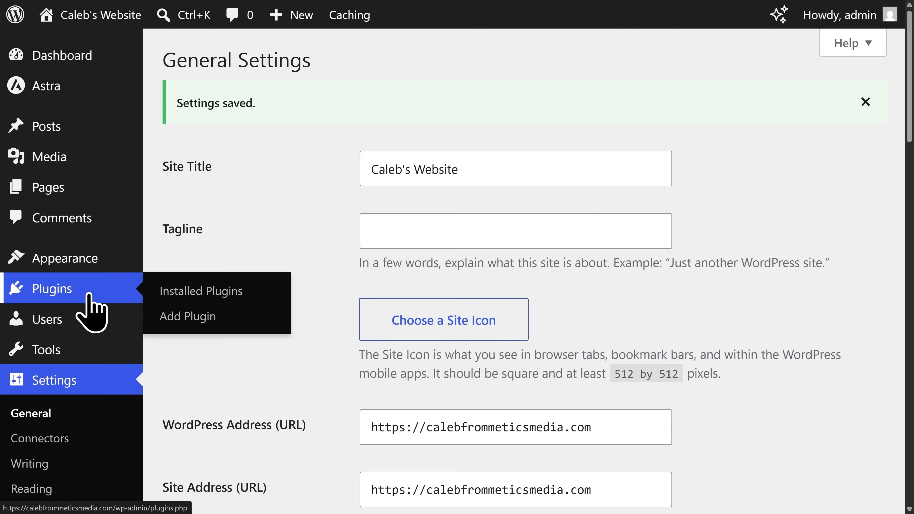
pyautogui.click(89, 294)
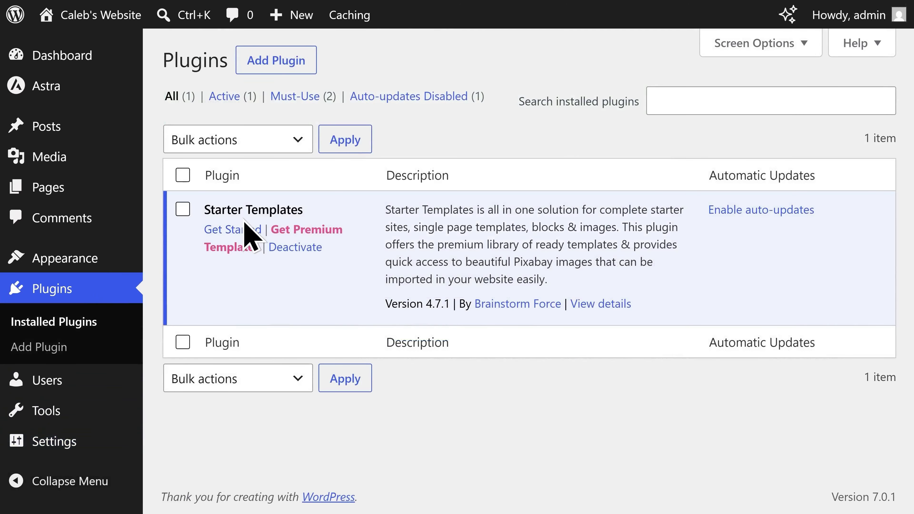
pyautogui.click(237, 230)
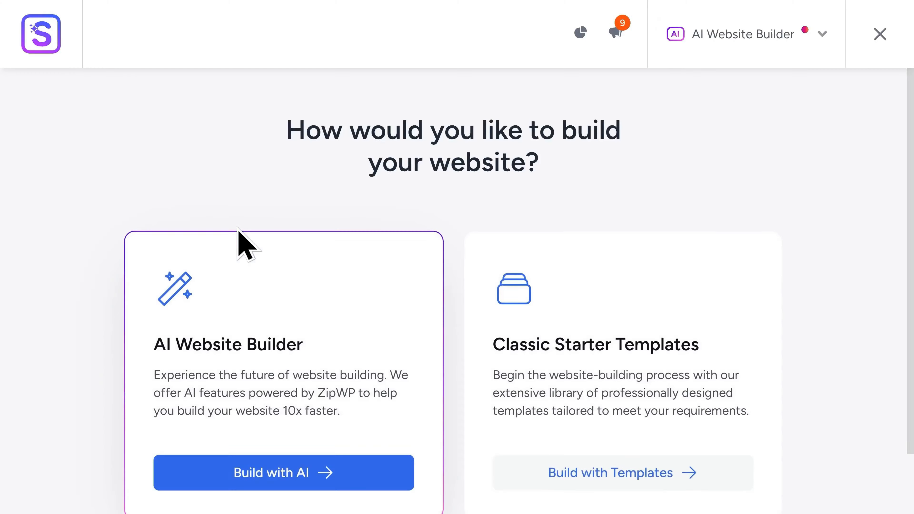
pyautogui.click(761, 53)
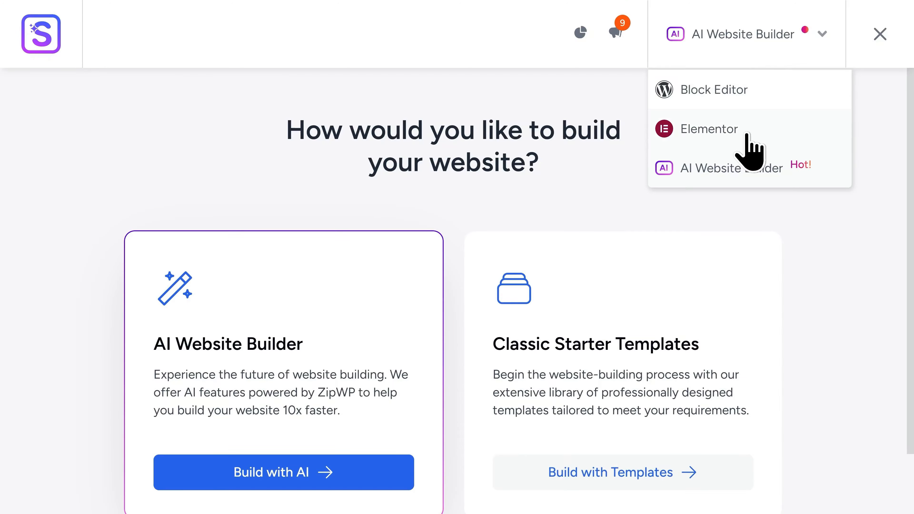
pyautogui.click(754, 145)
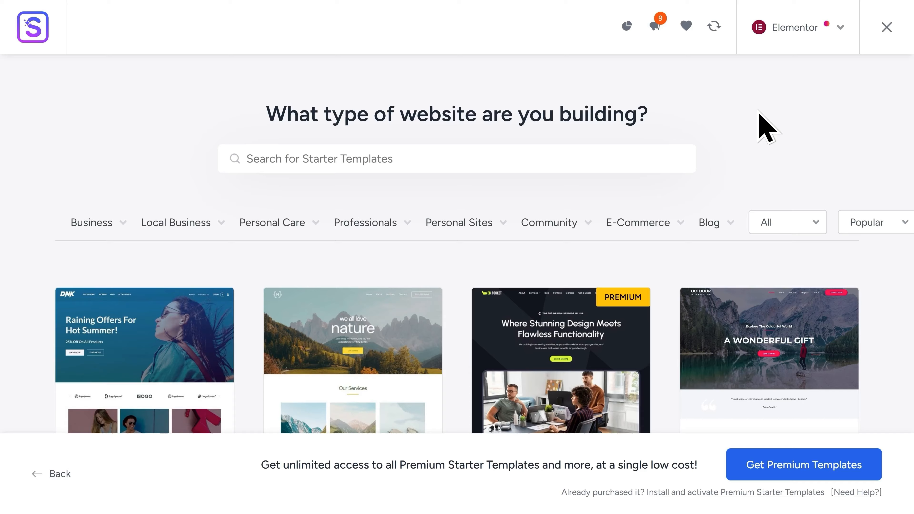
# Step: Examine the template categories, including Personal Care and Professionals, and browse the Elementor starter templates
pyautogui.click(374, 158)
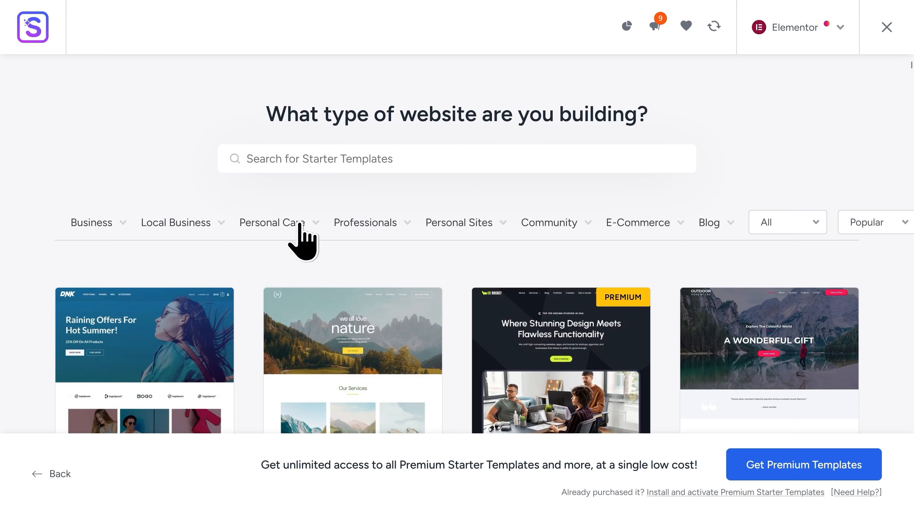
pyautogui.moveTo(250, 239)
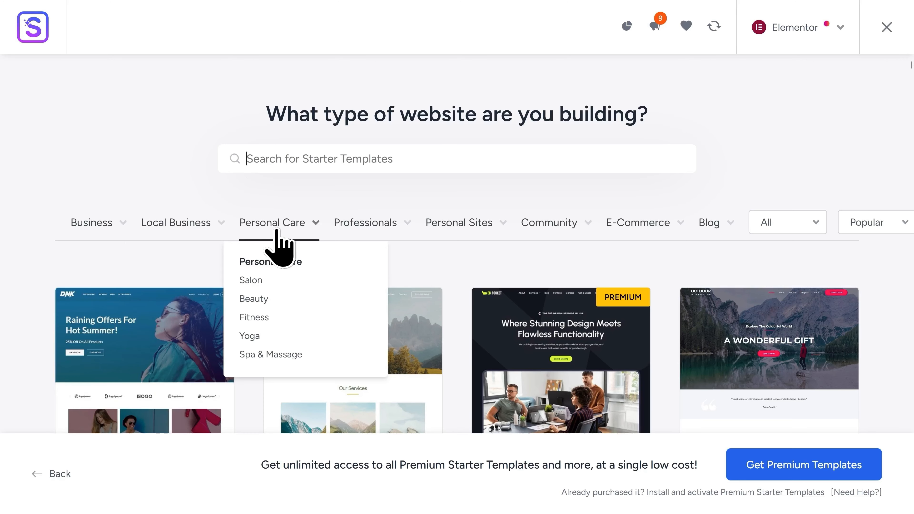
pyautogui.moveTo(350, 226)
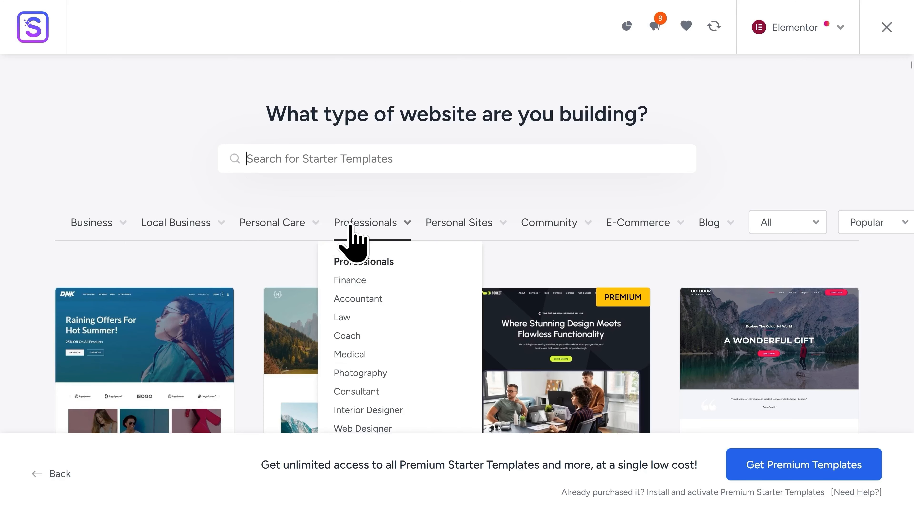
pyautogui.moveTo(450, 224)
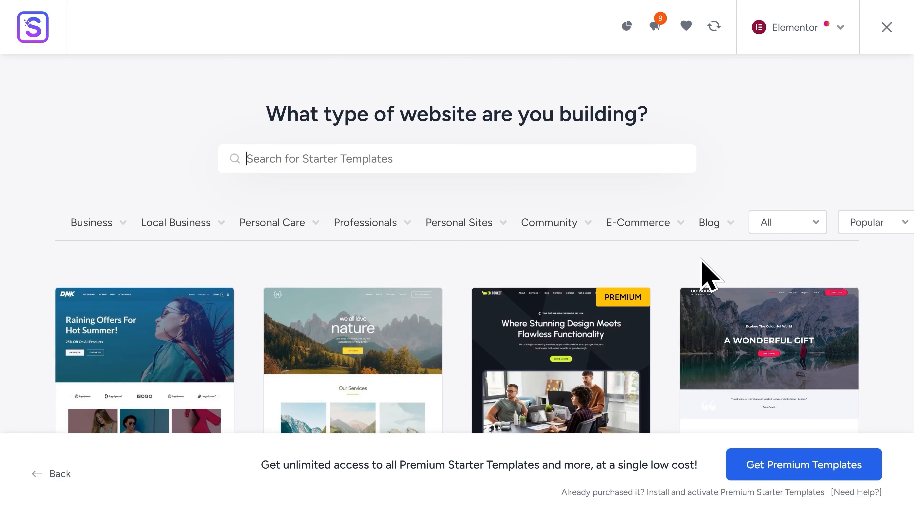
pyautogui.scroll(-5, 852, 281)
pyautogui.scroll(-15, 854, 282)
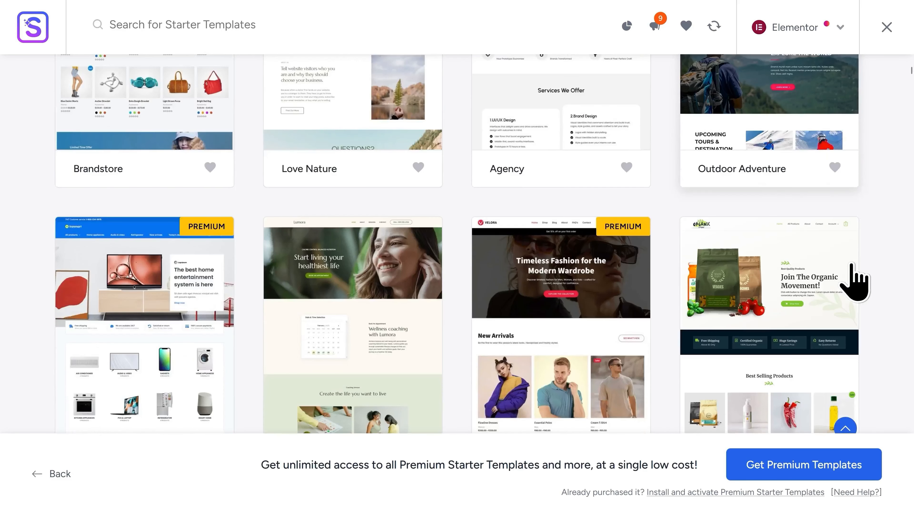
pyautogui.scroll(-10, 851, 281)
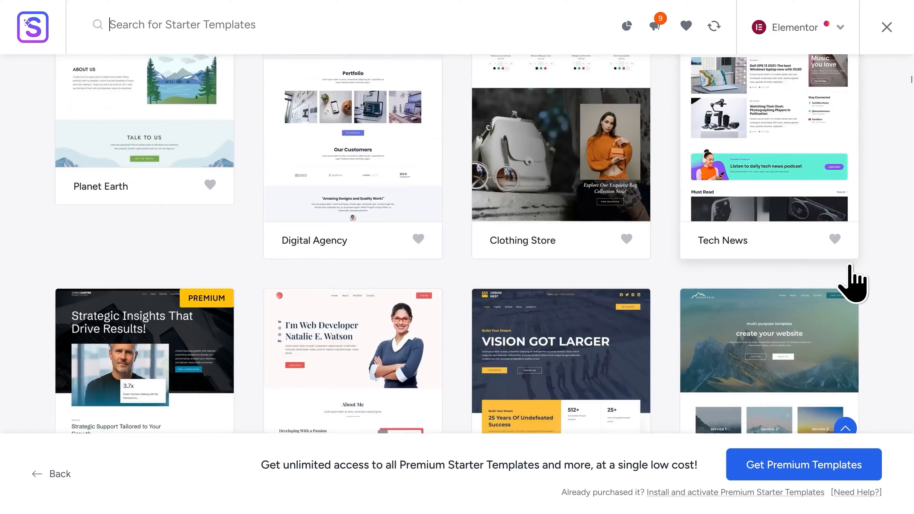
pyautogui.scroll(-4, 849, 283)
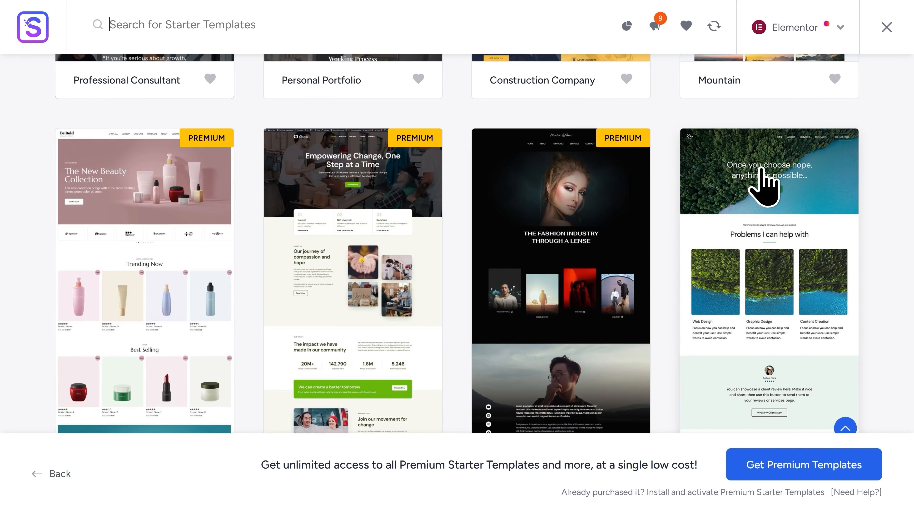
# Step: Select the Hope template with the forest and sea hero image and review its home page preview
pyautogui.click(766, 180)
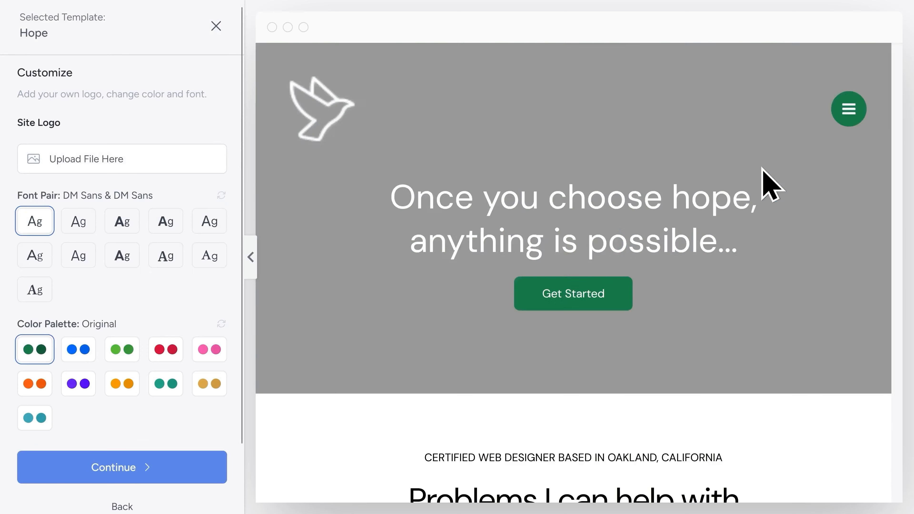
pyautogui.scroll(-4, 777, 234)
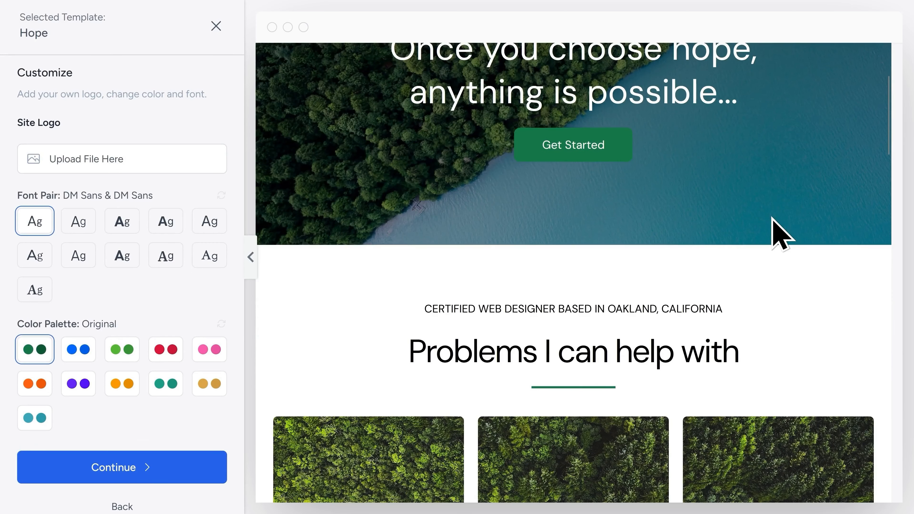
pyautogui.scroll(-12, 781, 234)
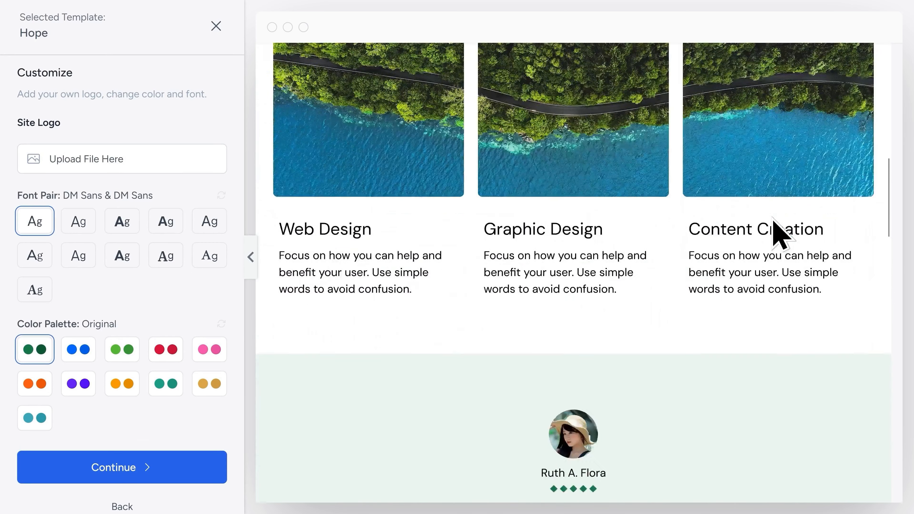
pyautogui.scroll(-15, 773, 220)
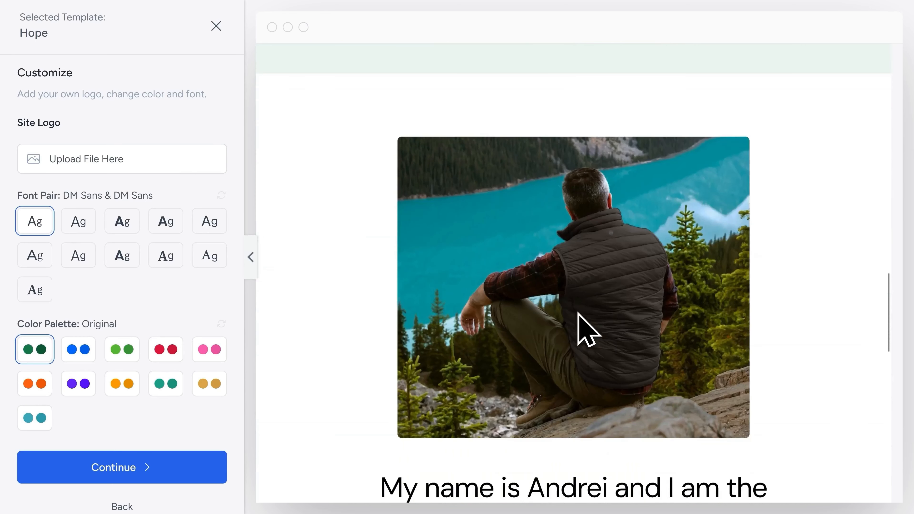
pyautogui.scroll(-8, 578, 313)
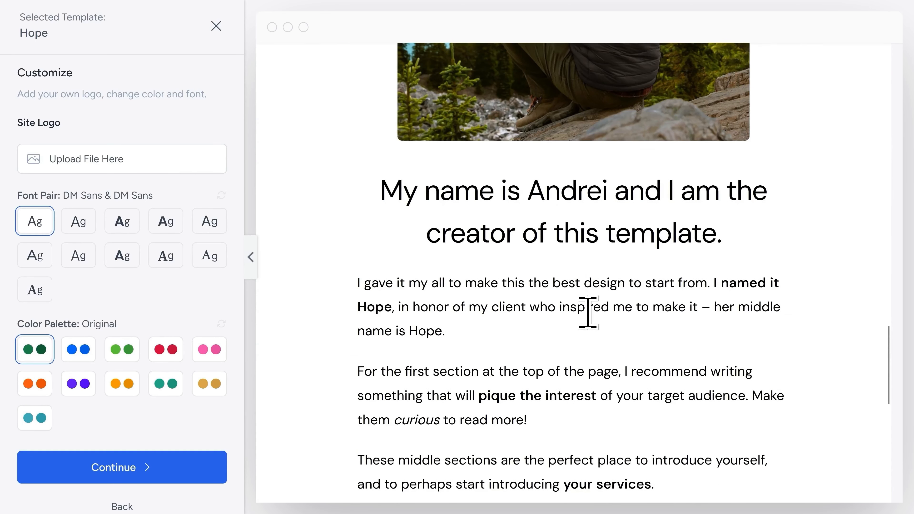
# Step: Preview the Hope template's About page through its site navigation and return to the home page
pyautogui.moveTo(887, 325); pyautogui.dragTo(908, 115)
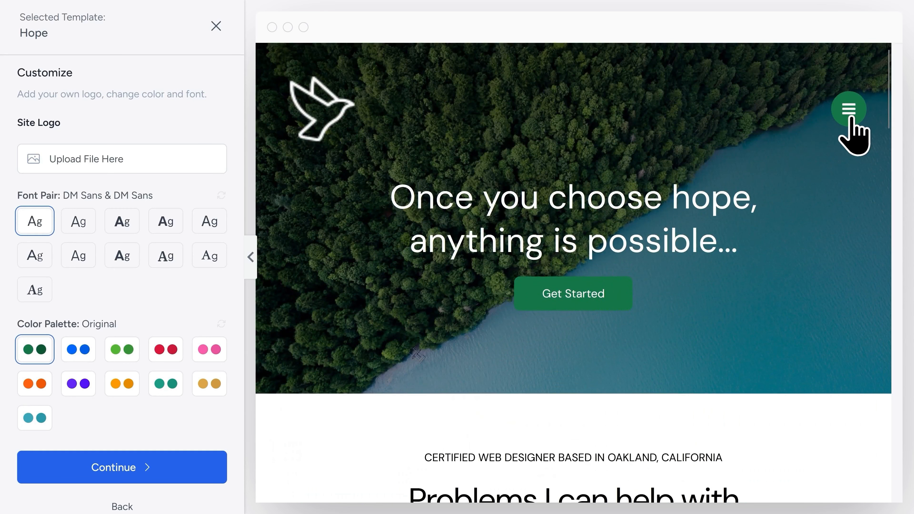
pyautogui.click(849, 115)
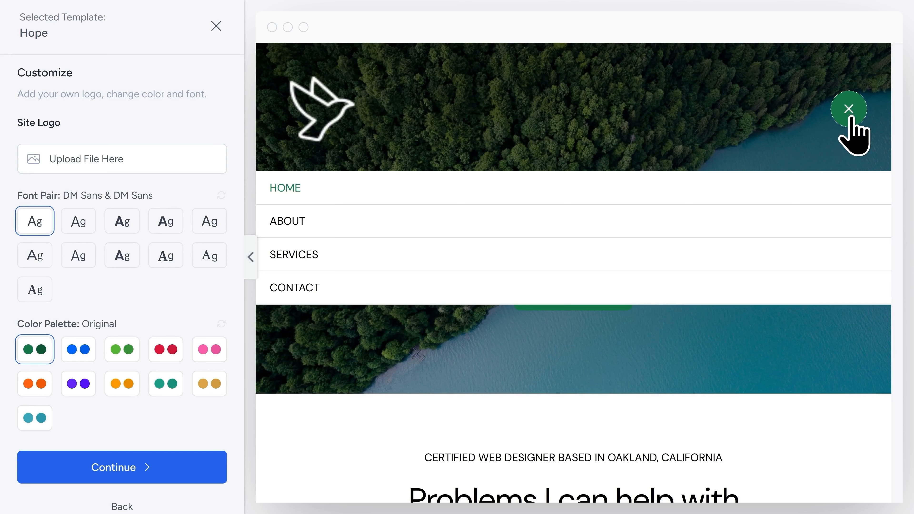
pyautogui.click(344, 225)
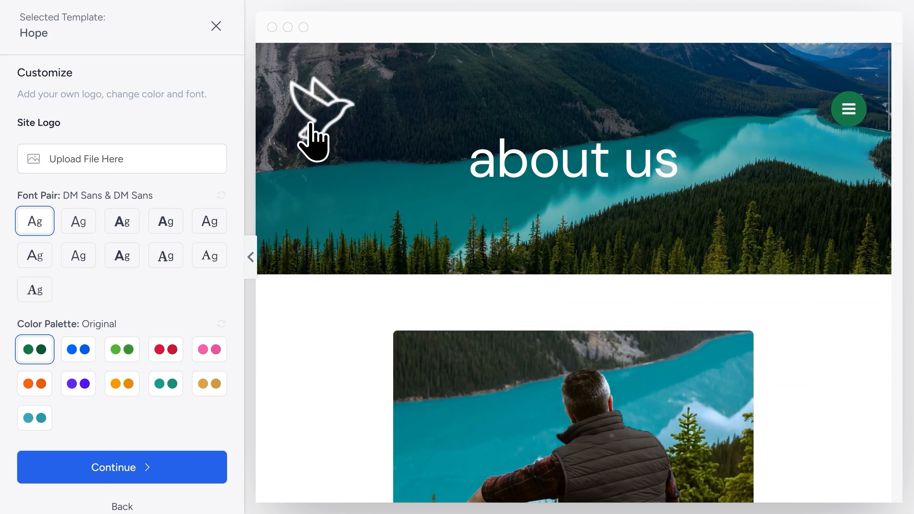
pyautogui.click(308, 131)
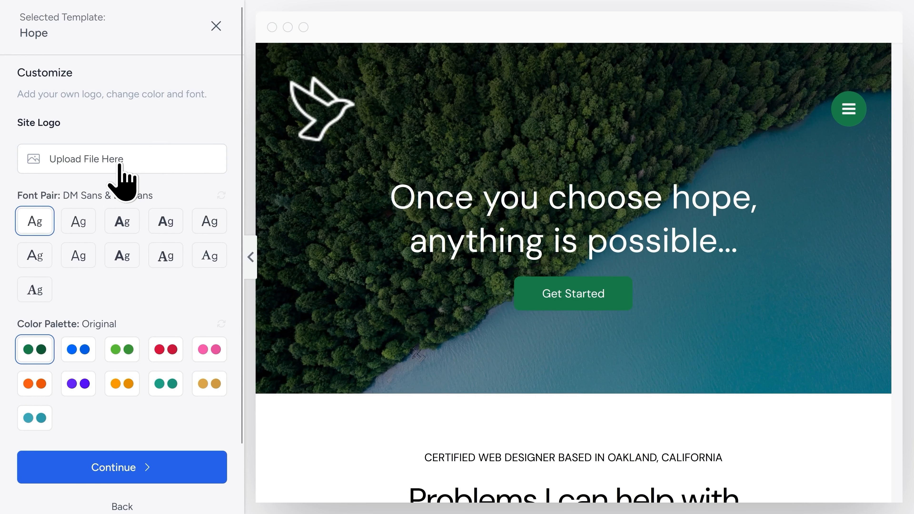
# Step: Customize the template with the Lexend & DM Sans font pair and the light green Style 2 color palette, and continue to feature selection
pyautogui.click(77, 224)
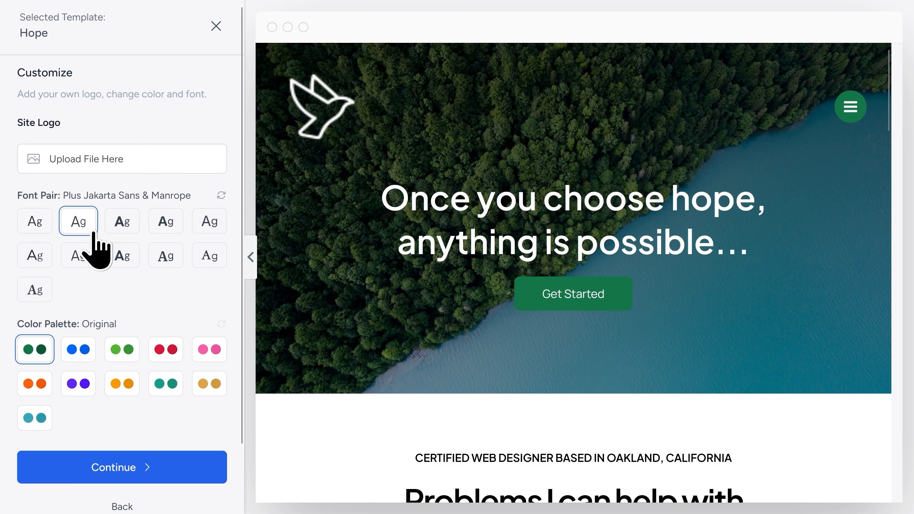
pyautogui.click(124, 220)
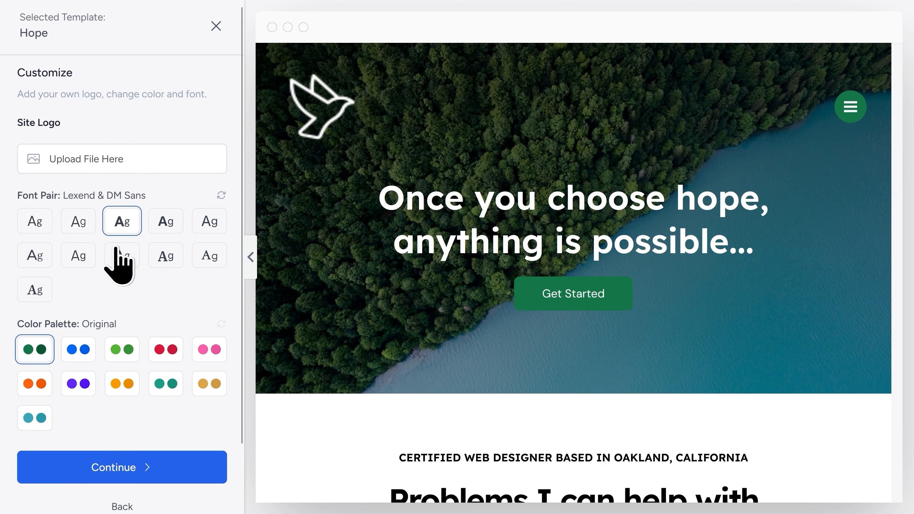
pyautogui.scroll(-2, 104, 280)
pyautogui.click(89, 278)
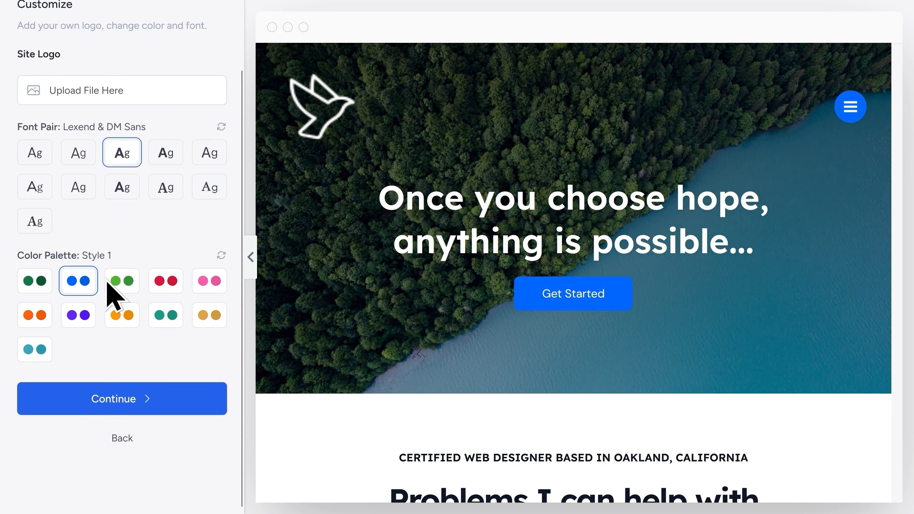
pyautogui.click(112, 280)
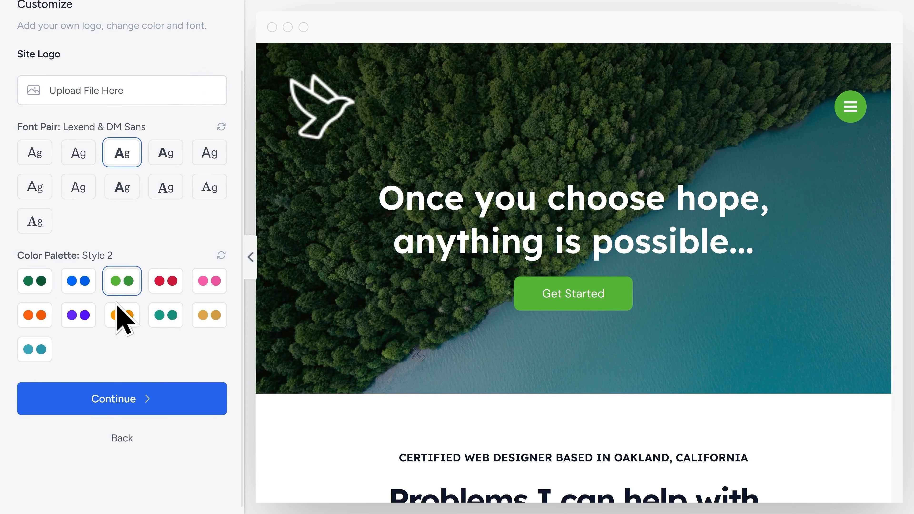
pyautogui.click(128, 404)
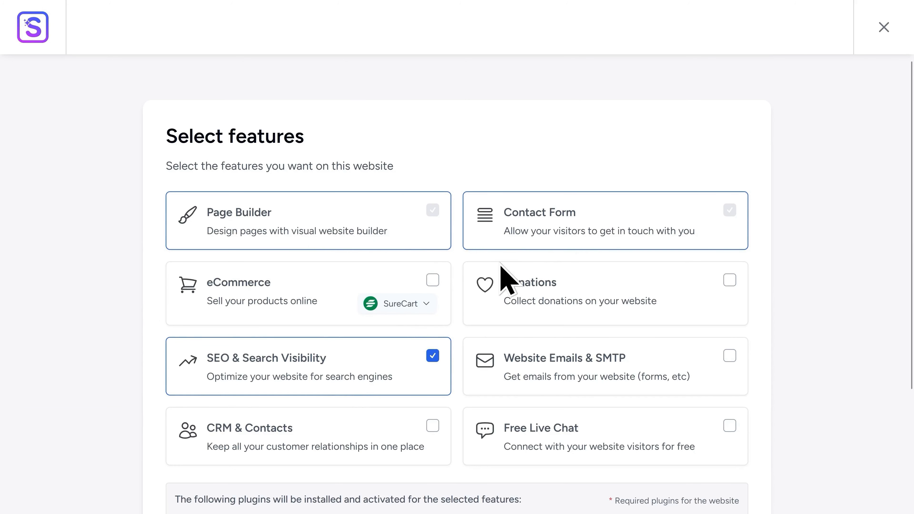
# Step: Exclude the SEO & Search Visibility feature, then skip the personal details and start building the site
pyautogui.scroll(-2, 482, 252)
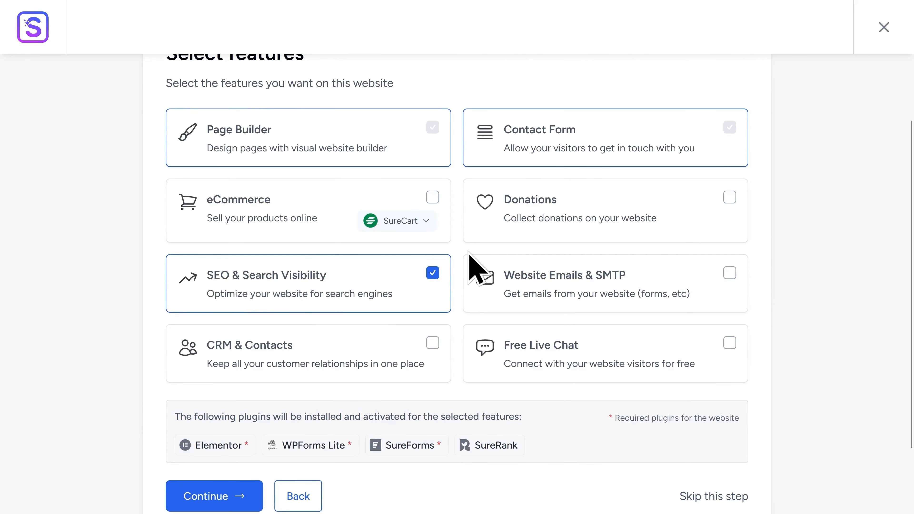
pyautogui.click(446, 284)
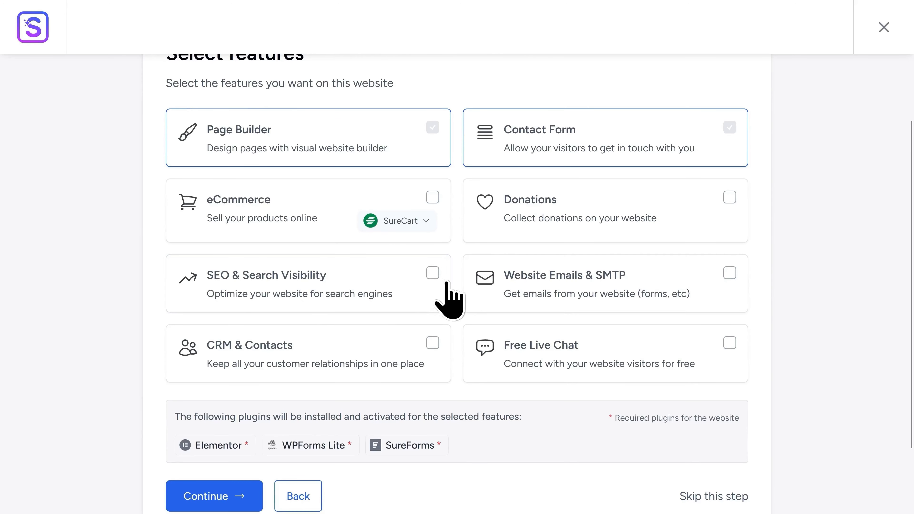
pyautogui.scroll(-3, 460, 286)
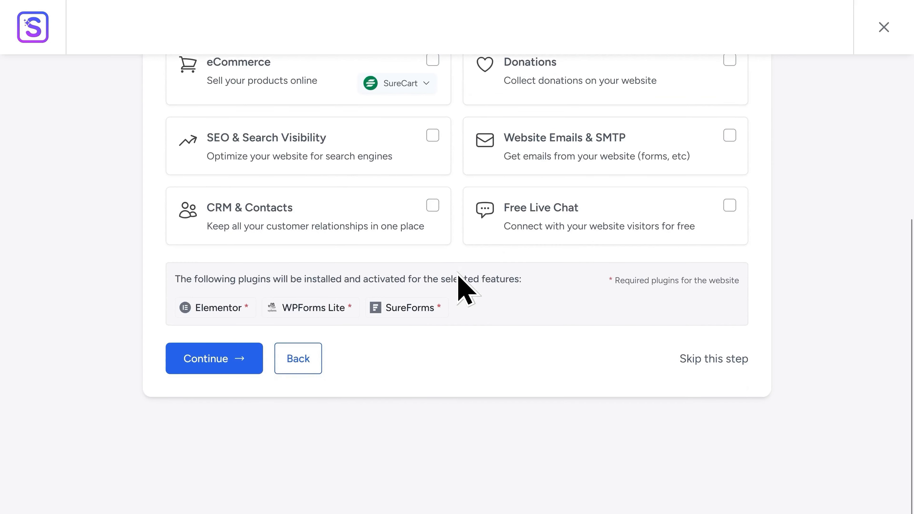
pyautogui.click(226, 360)
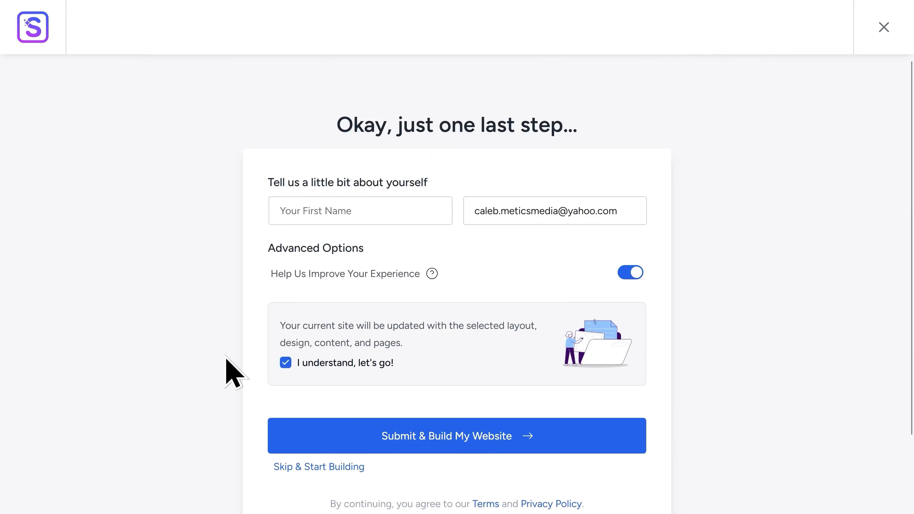
pyautogui.click(314, 468)
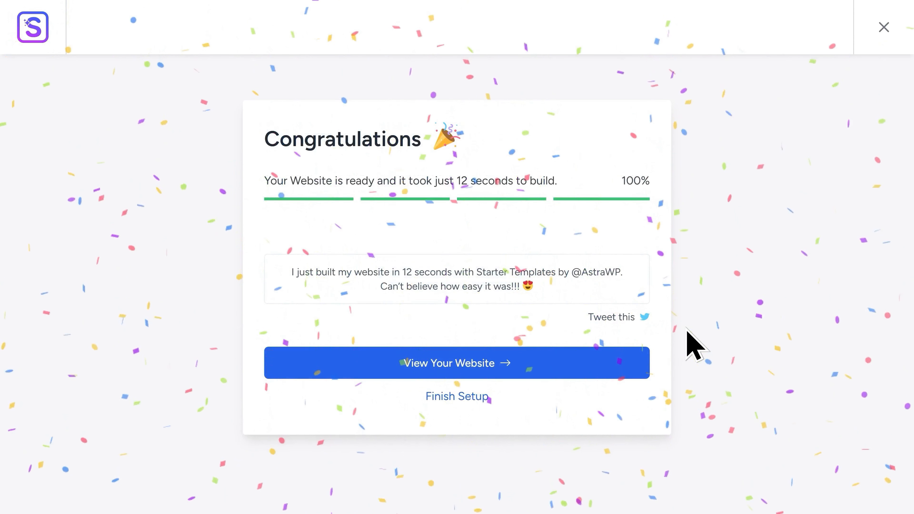
# Step: View the finished website and open its home page for editing with Elementor
pyautogui.click(444, 368)
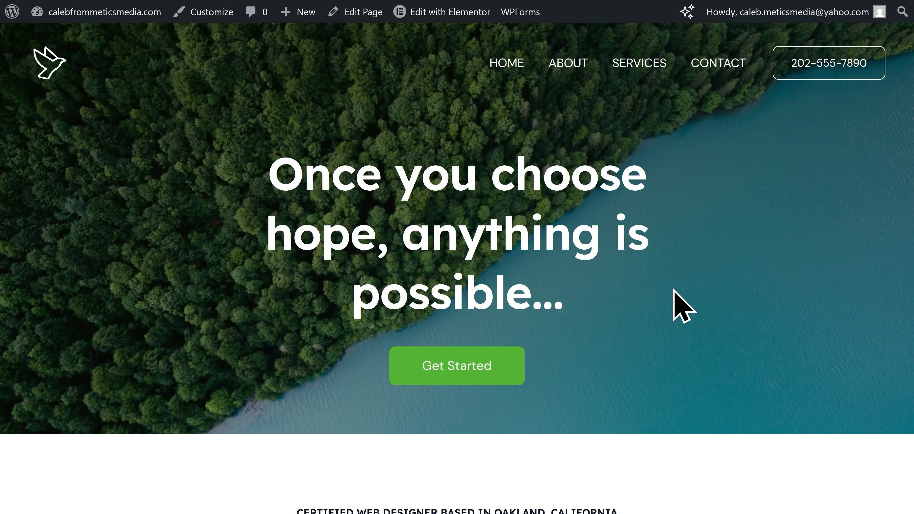
pyautogui.moveTo(442, 13)
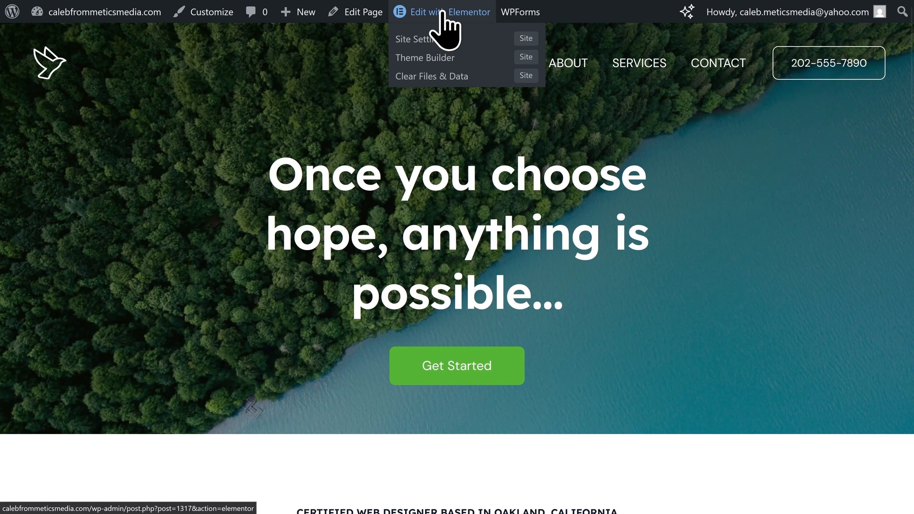
pyautogui.click(443, 13)
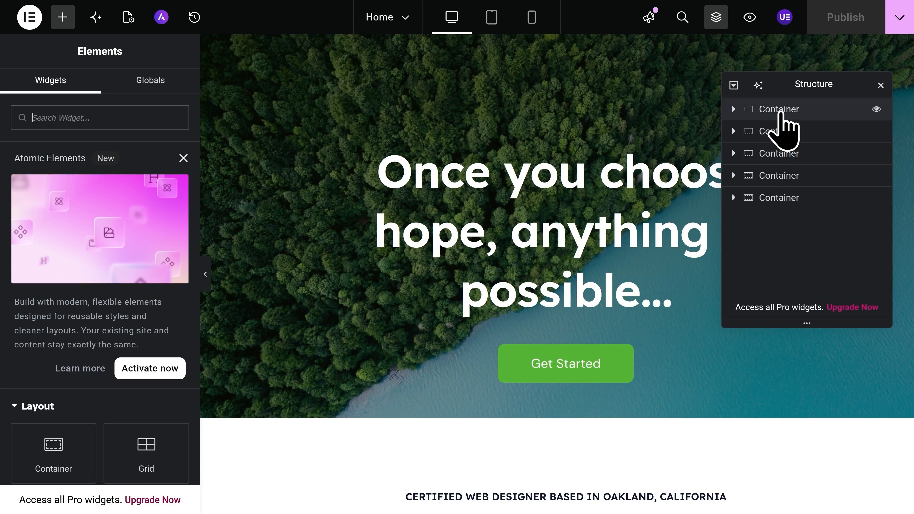
# Step: Expand the hero container in the page structure, and hide and reveal its heading and the whole container
pyautogui.click(778, 113)
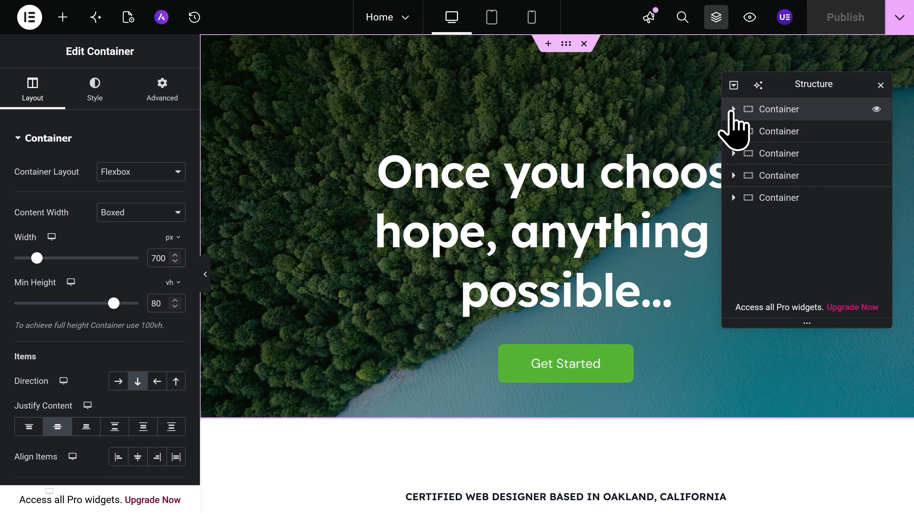
pyautogui.click(733, 110)
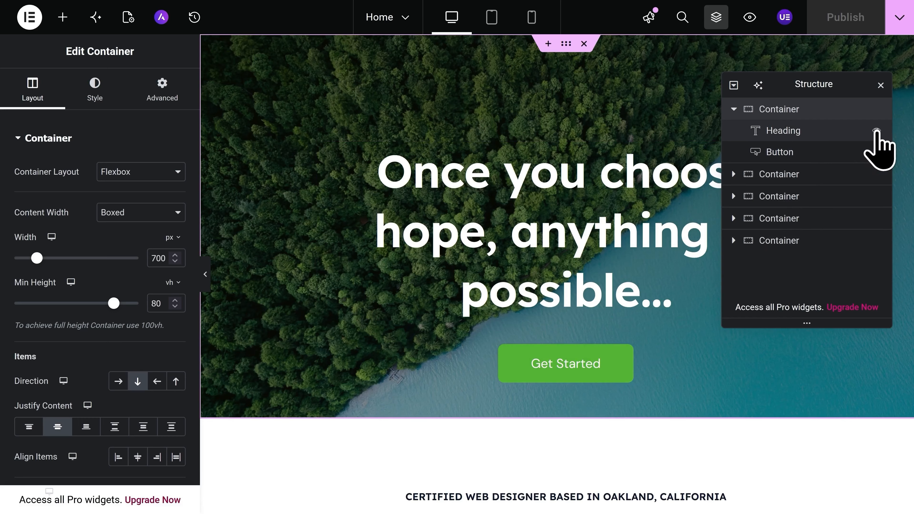
pyautogui.click(876, 131)
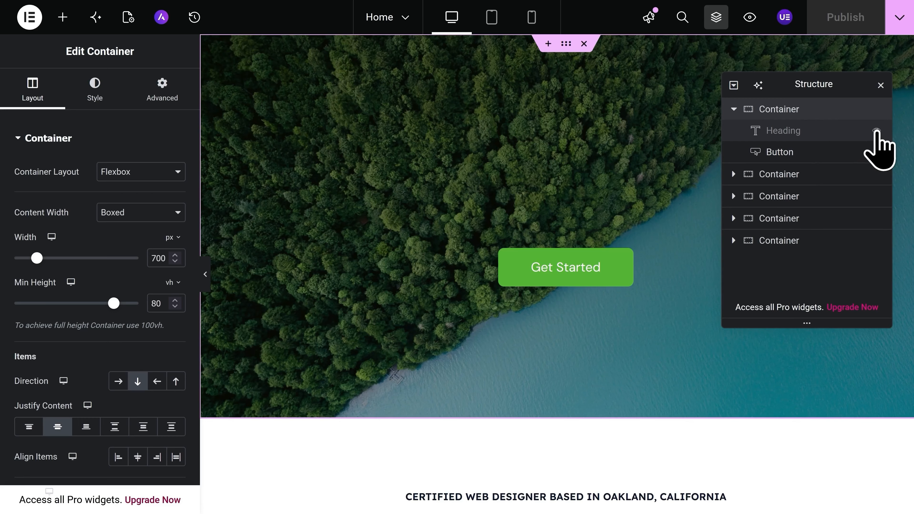
pyautogui.click(876, 130)
pyautogui.moveTo(817, 126); pyautogui.dragTo(860, 129)
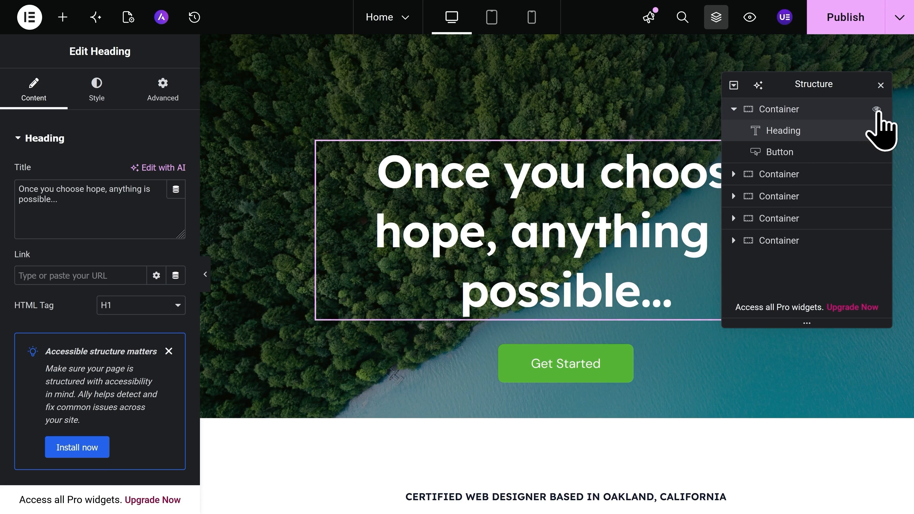
pyautogui.click(876, 110)
pyautogui.click(877, 109)
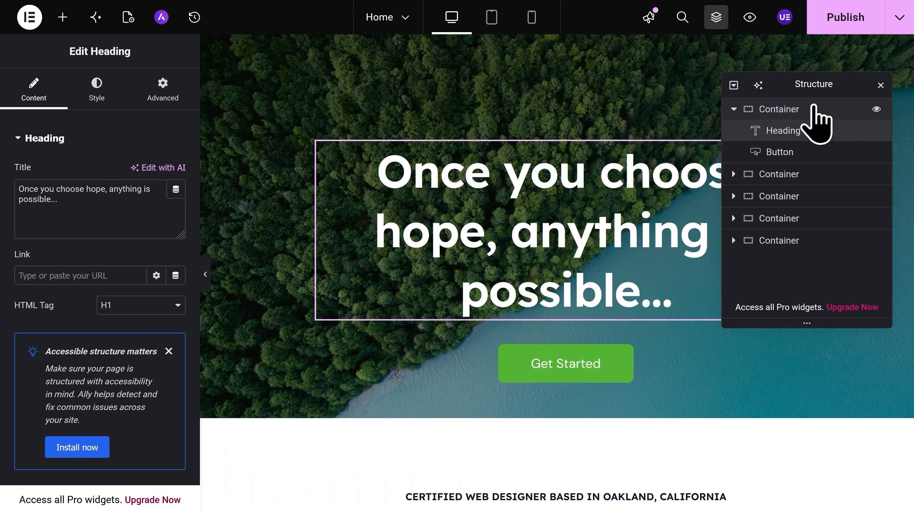
# Step: Move the hero container below the second container in the structure, and return it to the first place
pyautogui.moveTo(814, 107); pyautogui.dragTo(809, 183)
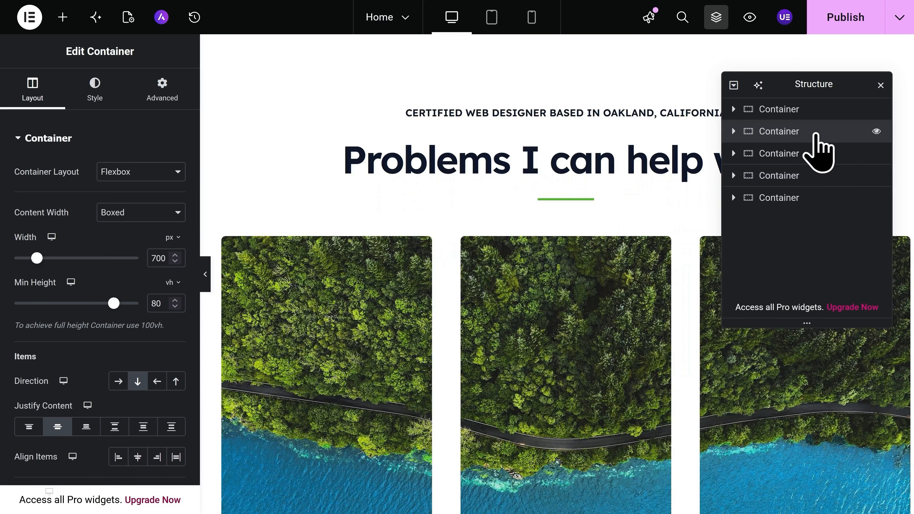
pyautogui.moveTo(814, 134); pyautogui.dragTo(821, 108)
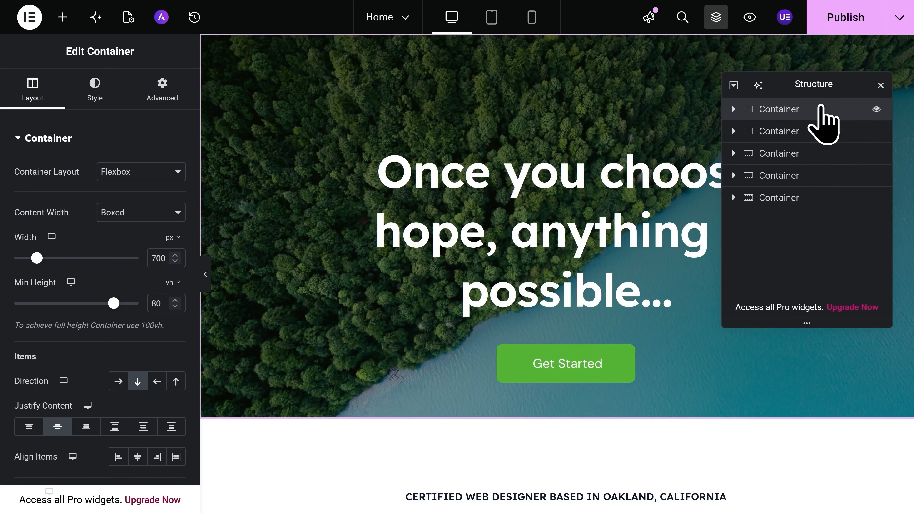
# Step: Reposition the Structure panel slightly, toggle its visibility, and leave it hidden
pyautogui.moveTo(842, 88)
pyautogui.mouseDown()
pyautogui.moveTo(841, 106)
pyautogui.moveTo(795, 114)
pyautogui.moveTo(853, 124)
pyautogui.moveTo(838, 95)
pyautogui.moveTo(855, 87)
pyautogui.mouseUp()
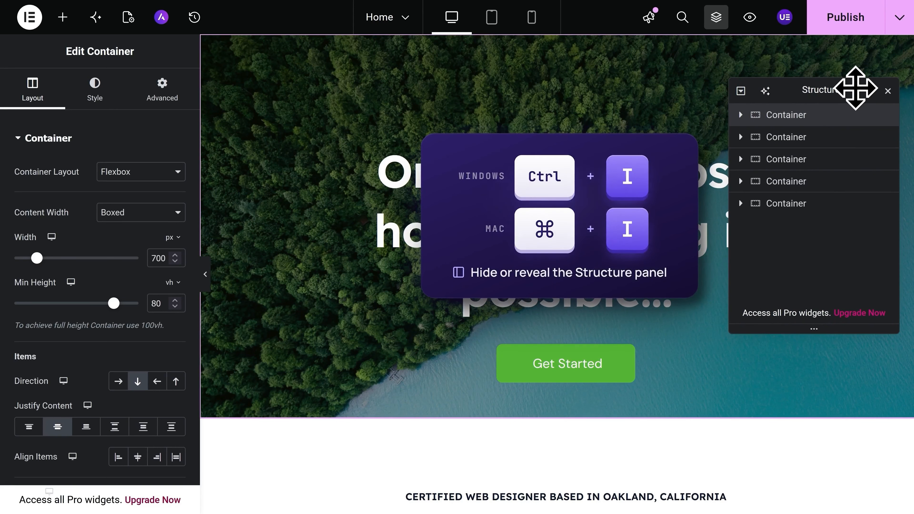
pyautogui.hotkey('ctrl', 'i')
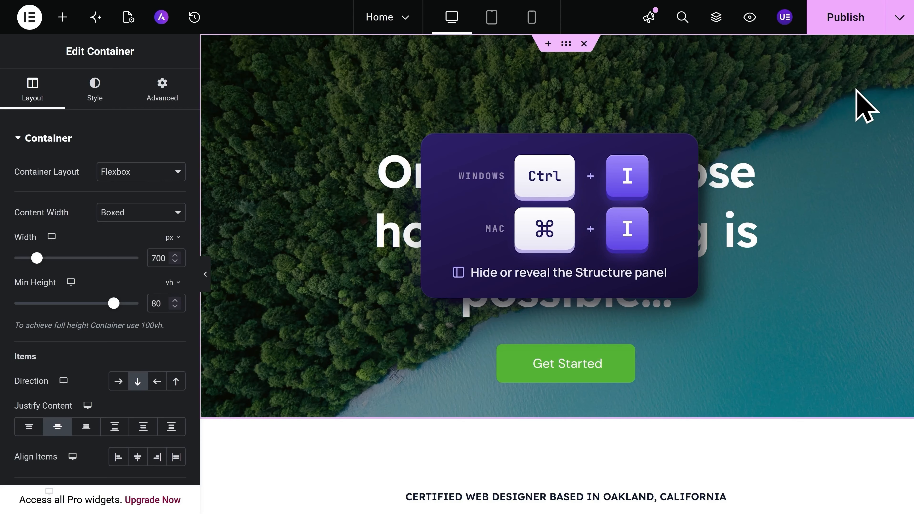
pyautogui.hotkey('ctrl', 'i')
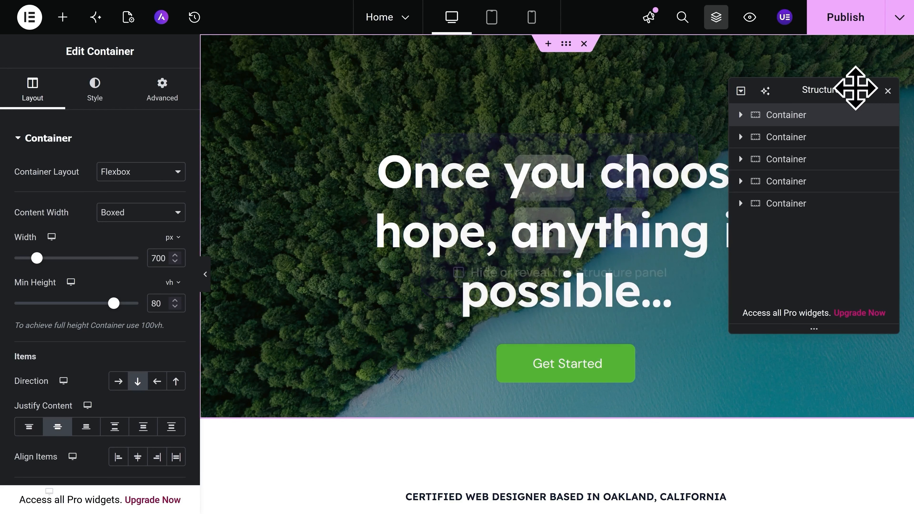
pyautogui.hotkey('ctrl', 'i')
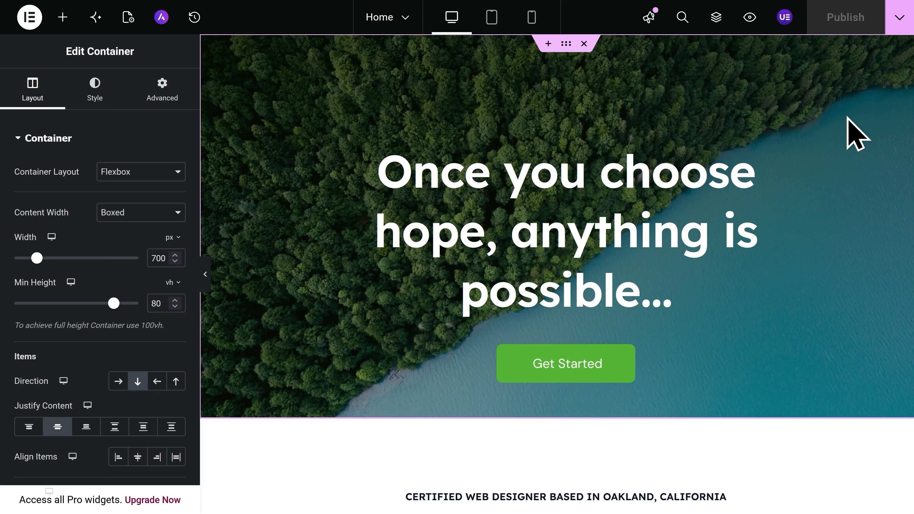
# Step: Change the hero heading's title to "Welcome to my website!"
pyautogui.click(664, 238)
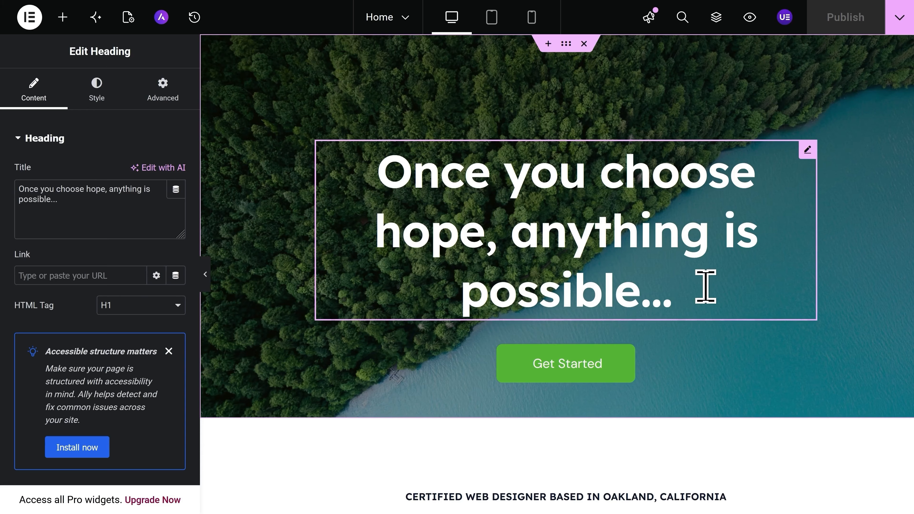
pyautogui.hotkey('ctrl', 'a')
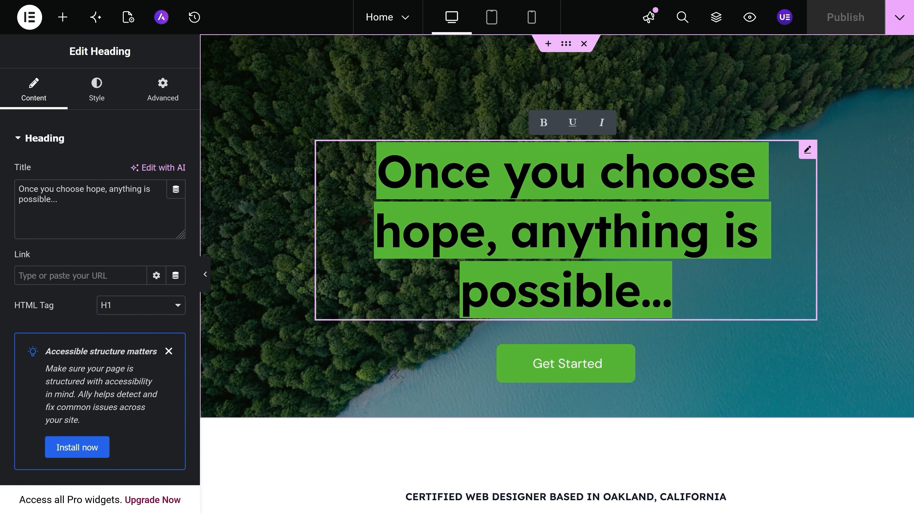
pyautogui.click(85, 207)
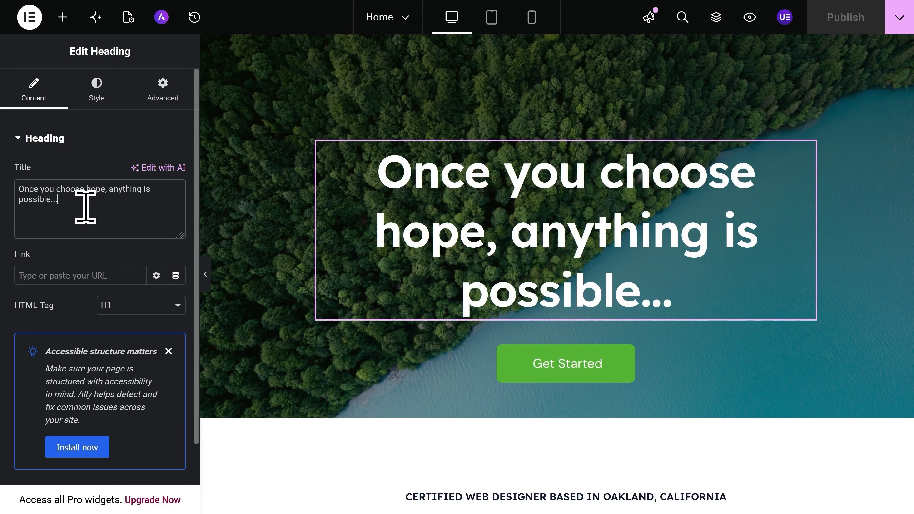
pyautogui.tripleClick(86, 207)
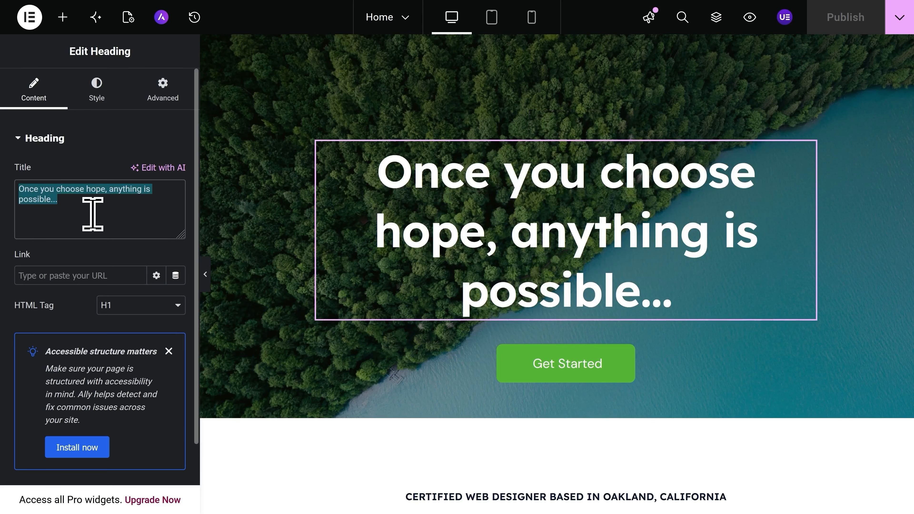
pyautogui.write('Welcome')
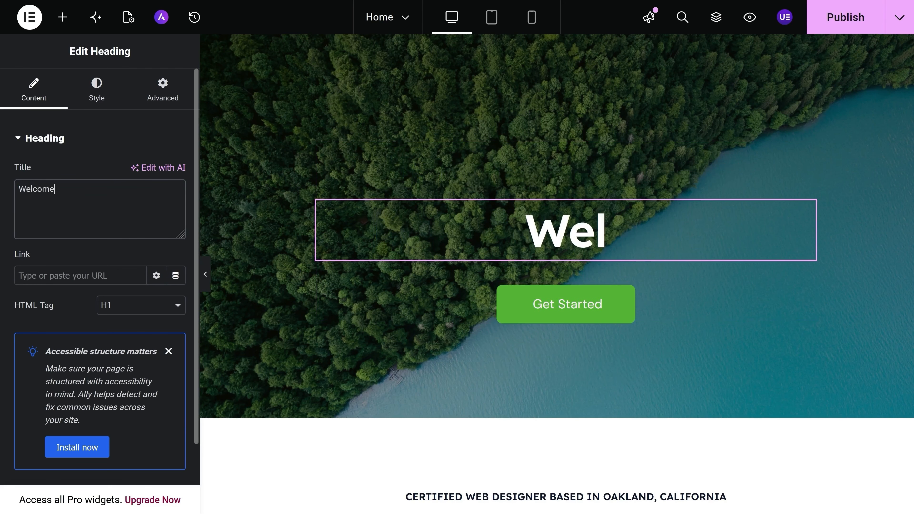
pyautogui.write(' to my website!')
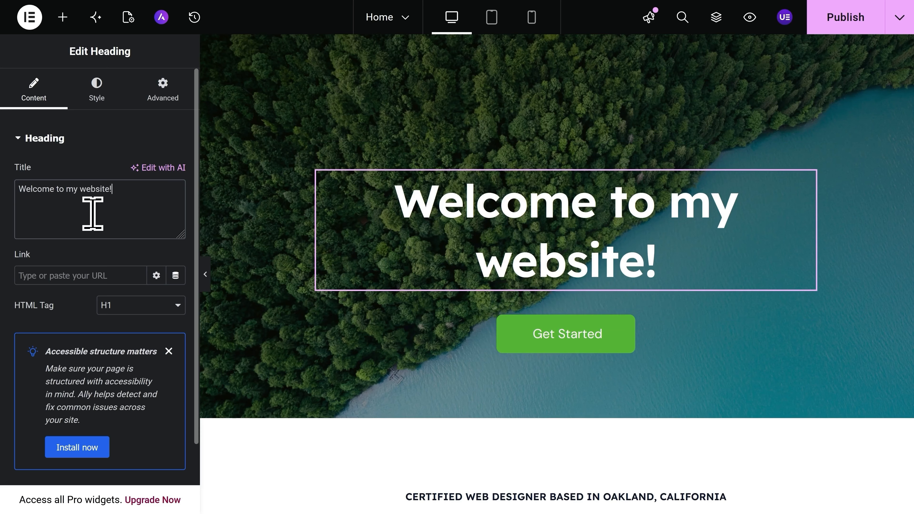
# Step: Try pure red (#FF0000) as the hero heading's text color, and undo the change
pyautogui.click(97, 96)
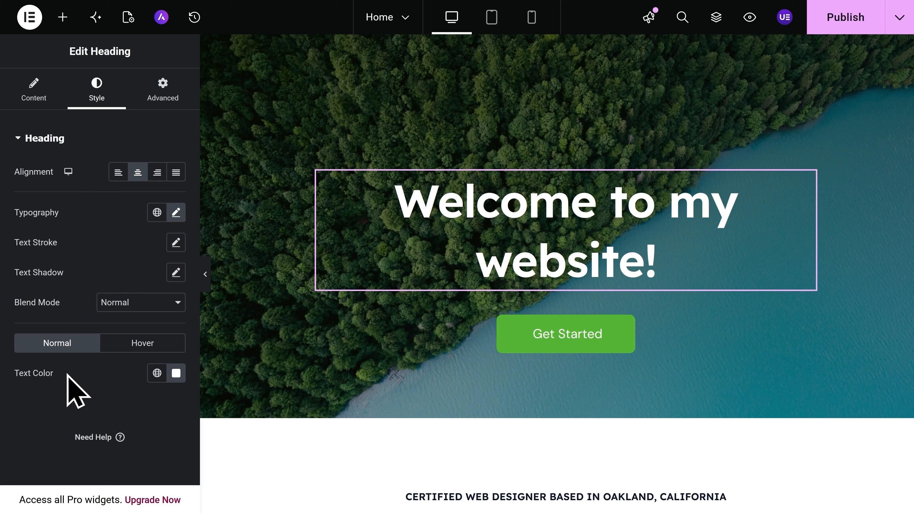
pyautogui.click(176, 372)
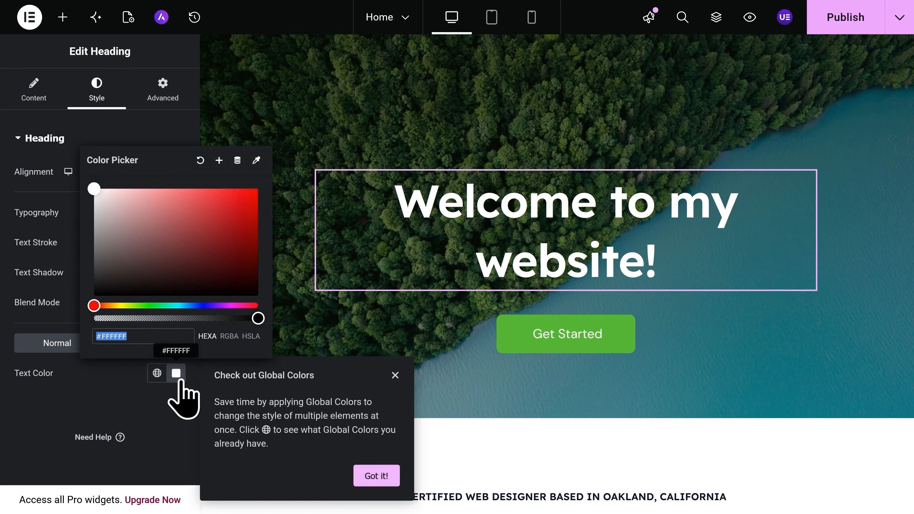
pyautogui.moveTo(226, 228); pyautogui.dragTo(265, 188)
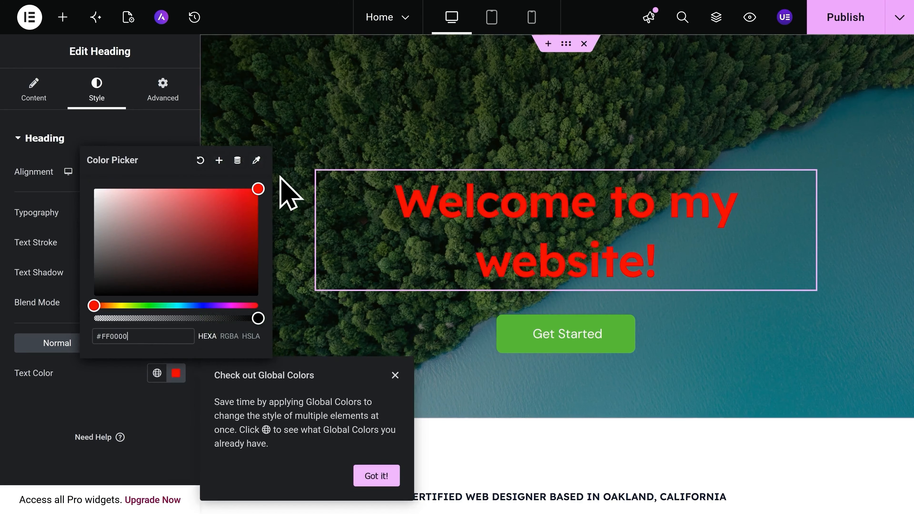
pyautogui.press('Escape')
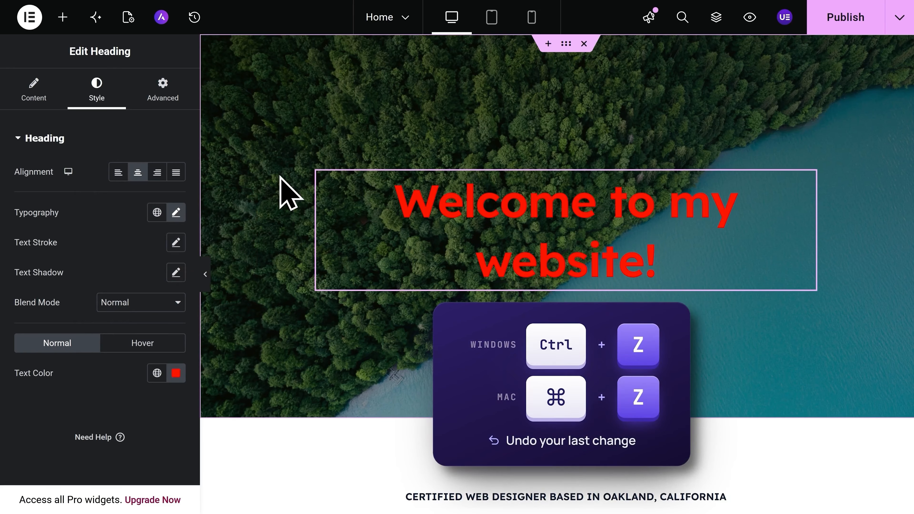
pyautogui.hotkey('ctrl', 'z')
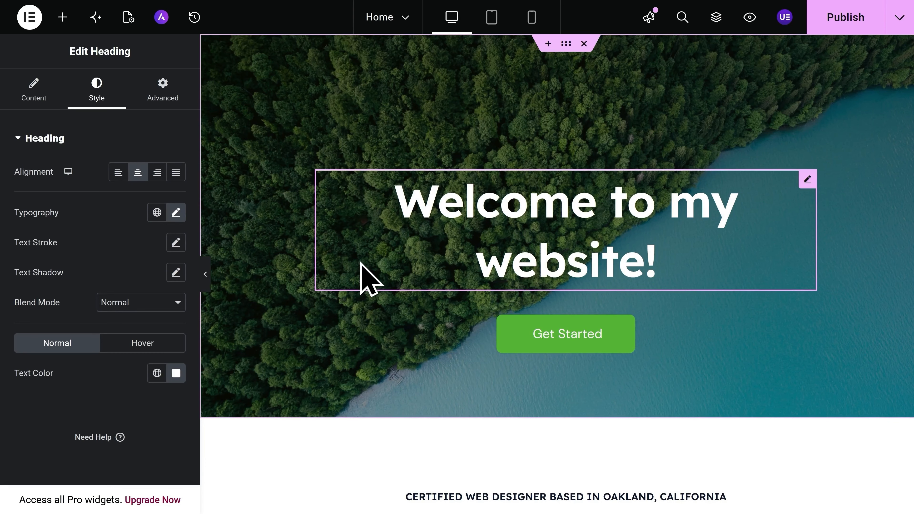
# Step: Replace the portrait image beside the welcome text with an uploaded Headshot-Edited image, and show the image's style settings
pyautogui.scroll(-15, 361, 265)
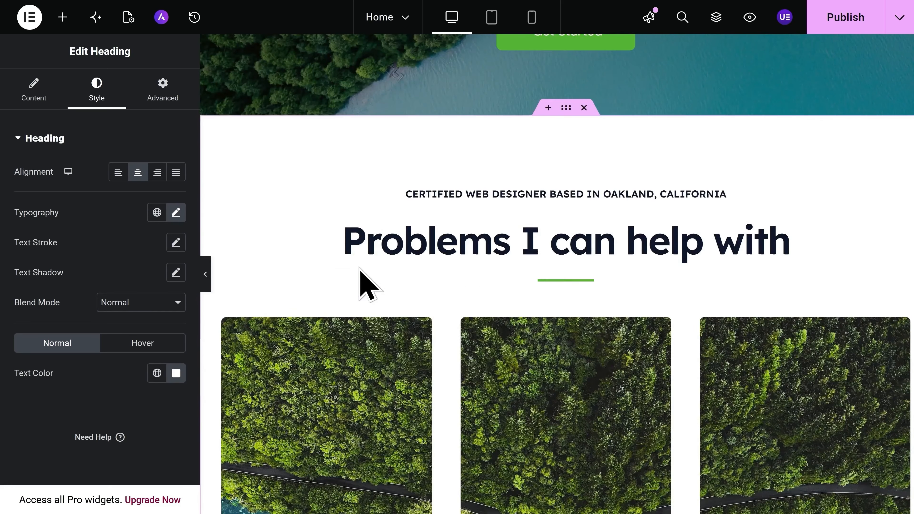
pyautogui.scroll(-15, 358, 268)
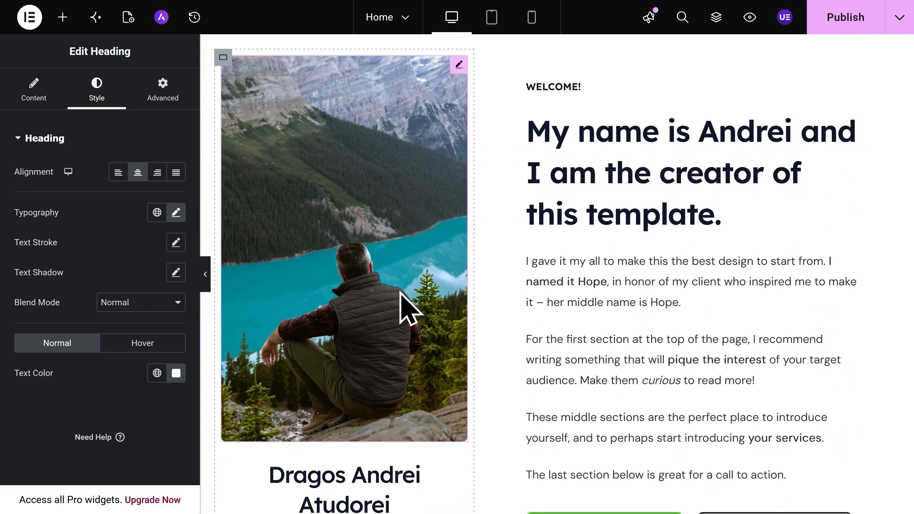
pyautogui.click(366, 275)
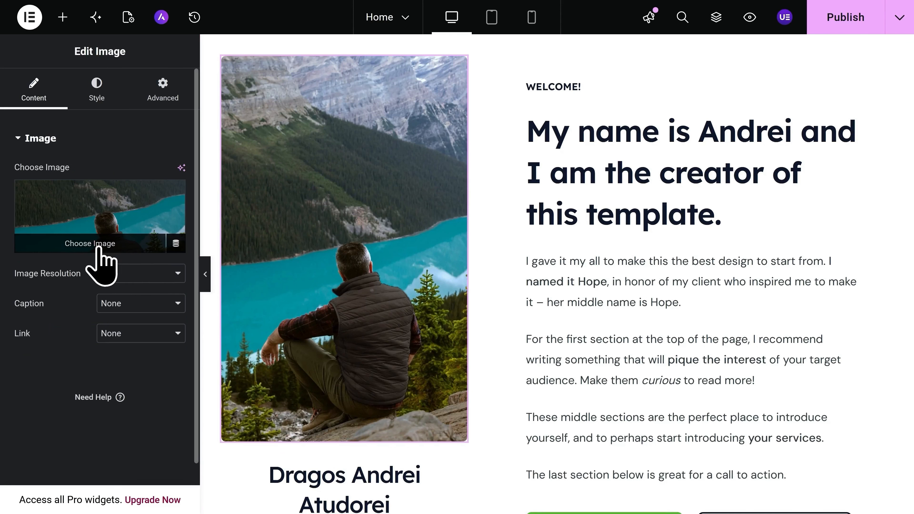
pyautogui.click(98, 247)
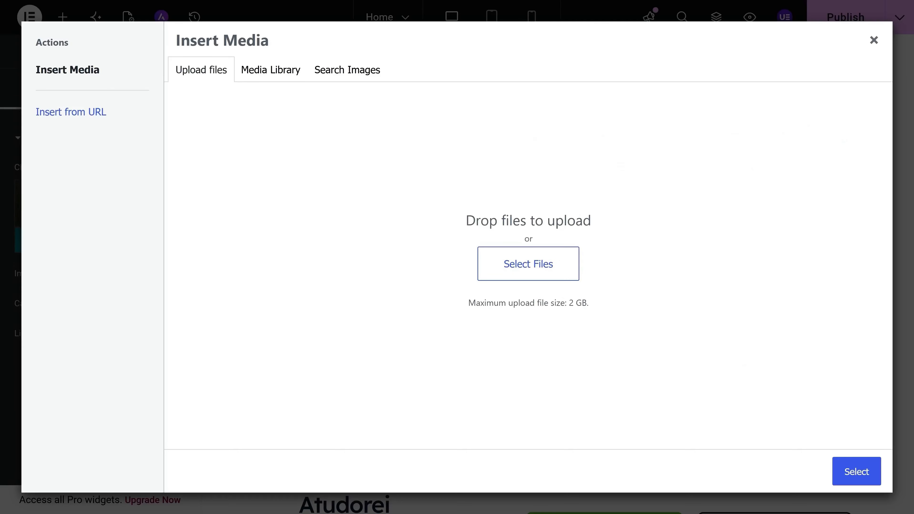
pyautogui.moveTo(99, 335); pyautogui.dragTo(467, 262)
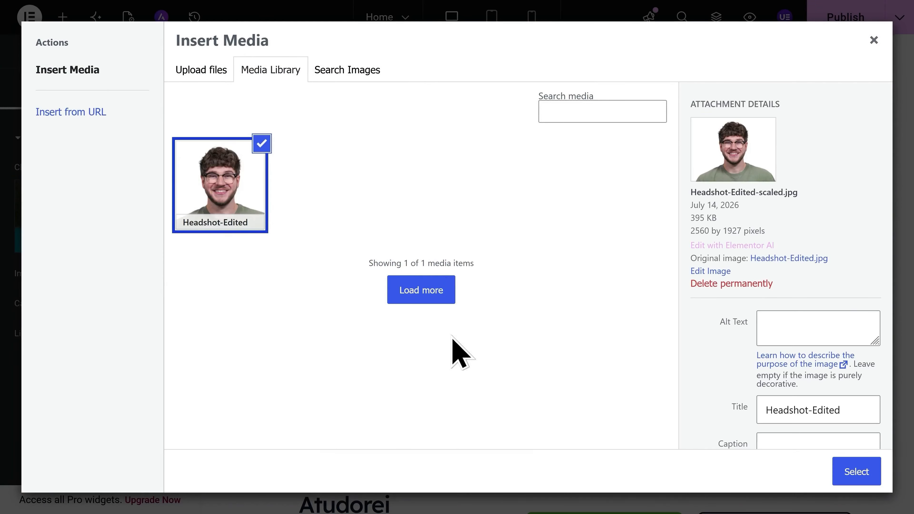
pyautogui.click(855, 474)
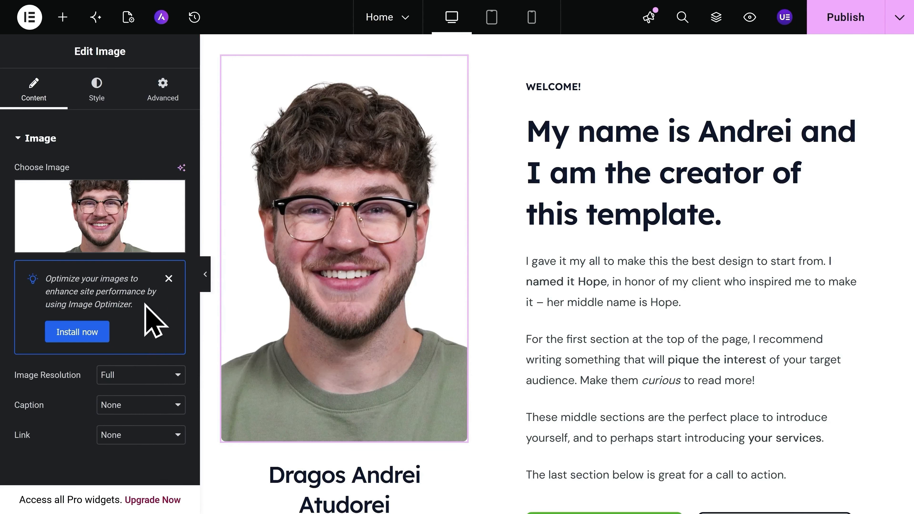
pyautogui.click(97, 94)
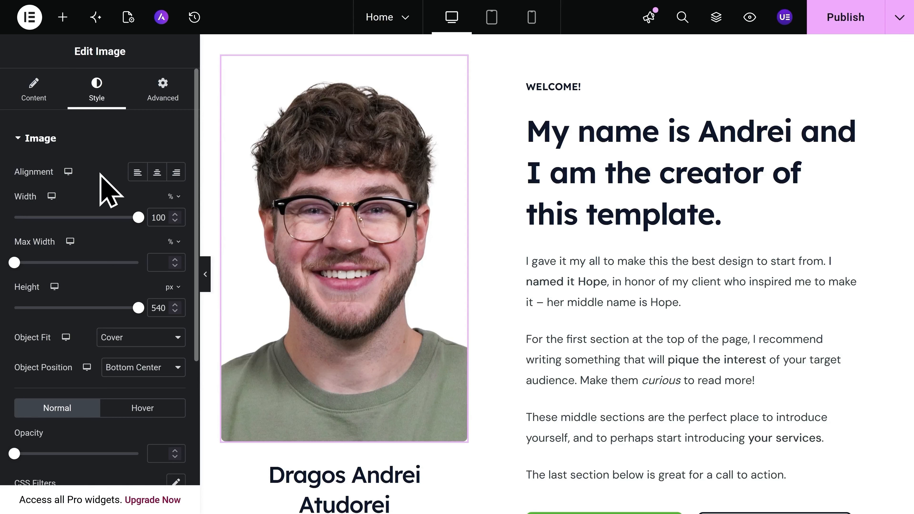
pyautogui.scroll(-2, 108, 190)
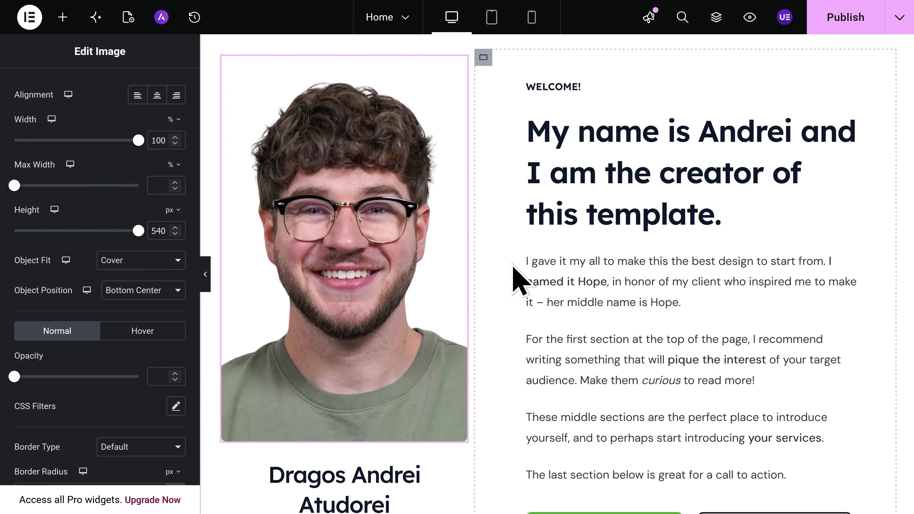
# Step: Change the hero button's text to "Contact Me"
pyautogui.scroll(10, 511, 263)
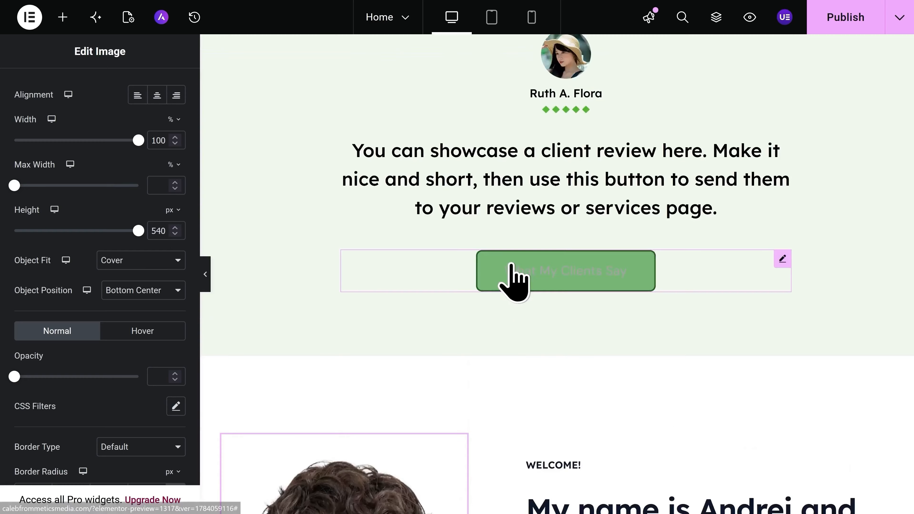
pyautogui.scroll(5, 514, 274)
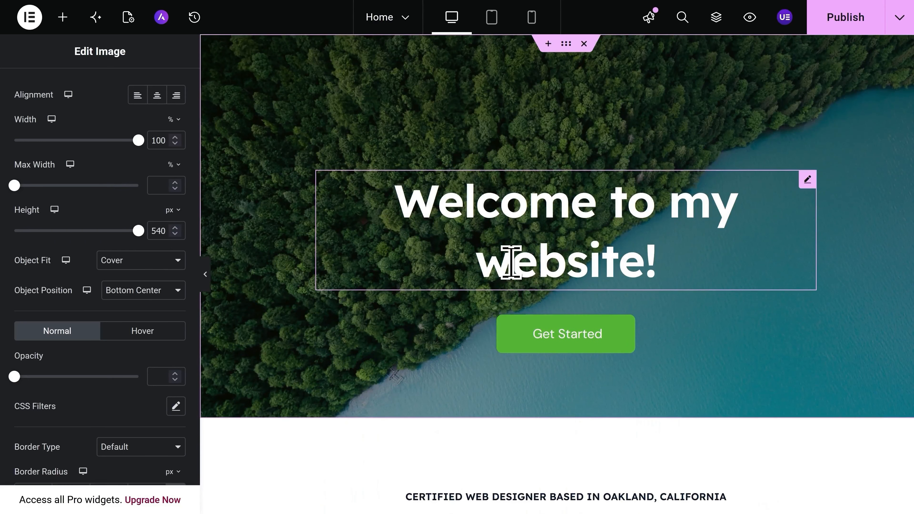
pyautogui.click(567, 360)
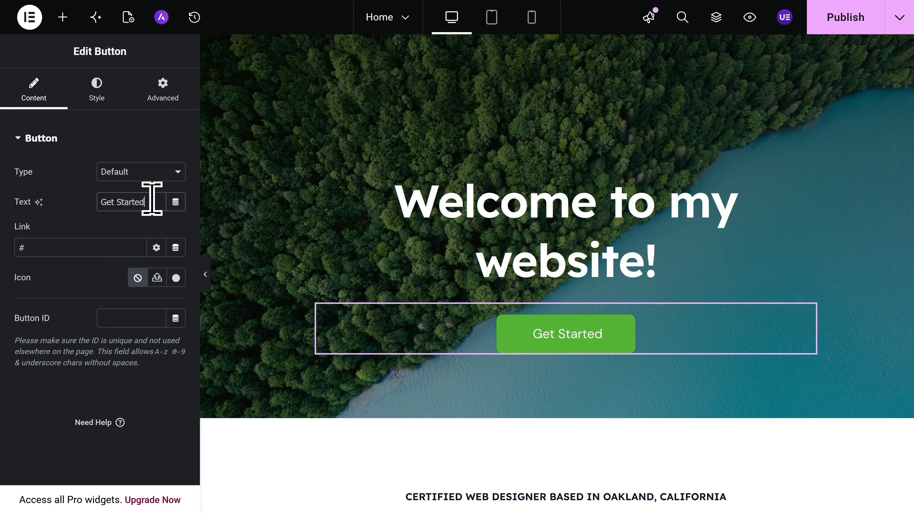
pyautogui.moveTo(151, 202); pyautogui.dragTo(102, 202)
pyautogui.write('Contact Me')
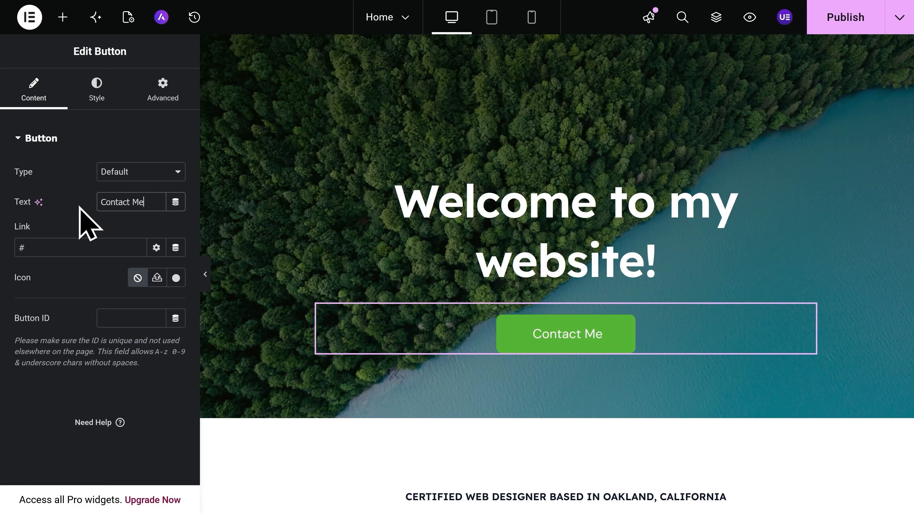
# Step: Link the hero button to the site's Contact page, and show the button's style settings
pyautogui.click(46, 244)
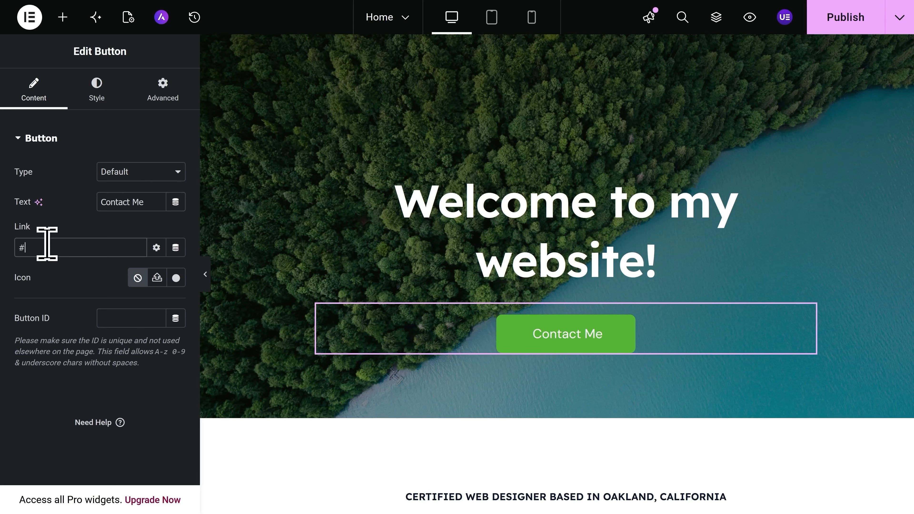
pyautogui.press('BackSpace')
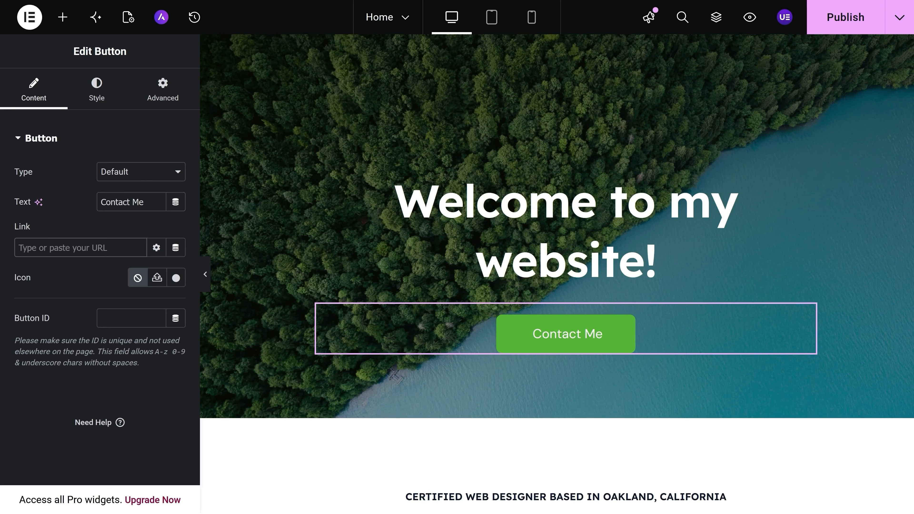
pyautogui.write('Contact')
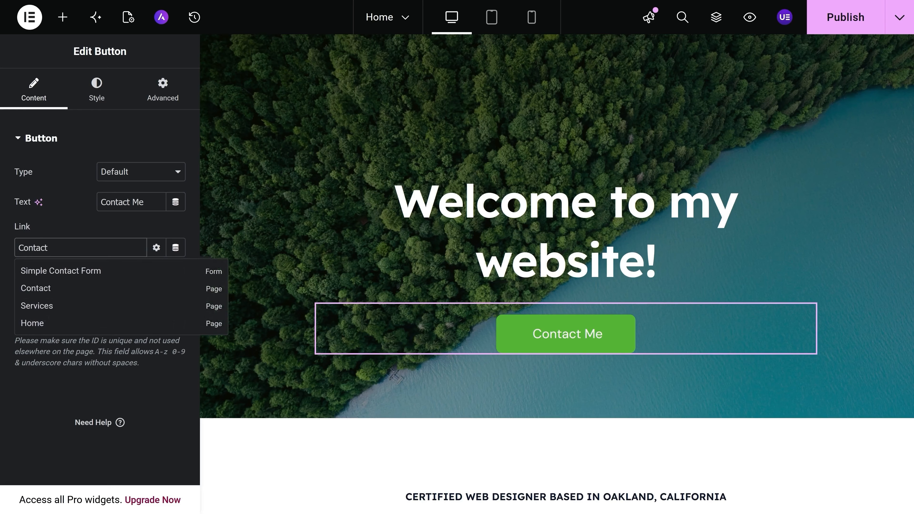
pyautogui.click(57, 292)
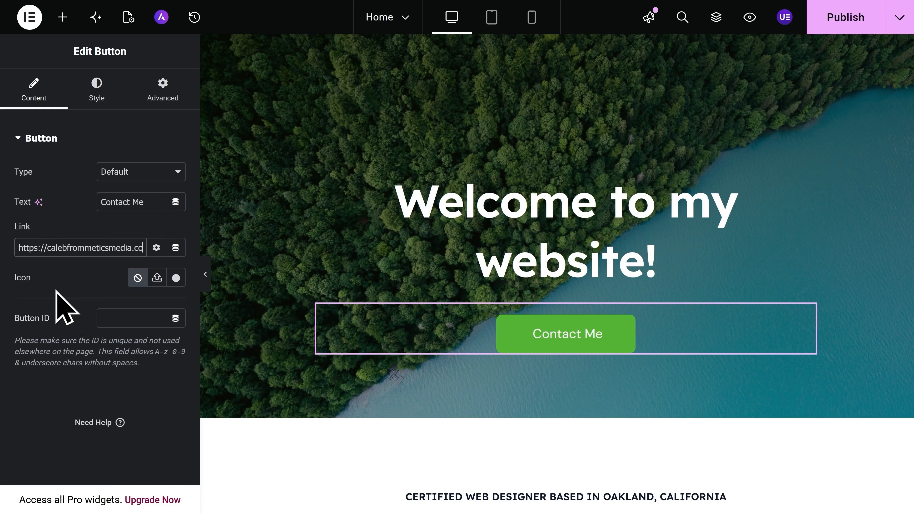
pyautogui.click(97, 105)
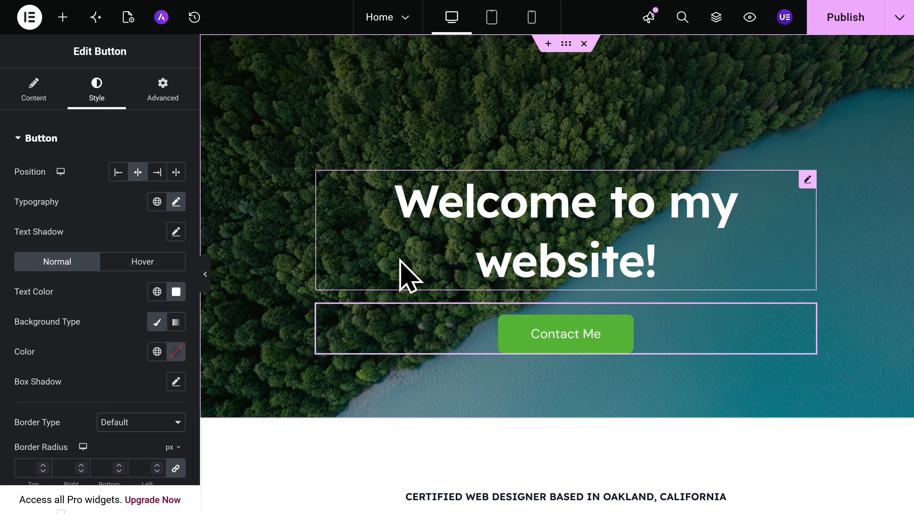
# Step: Add a Text Editor widget between the hero heading and the button, and delete it again
pyautogui.click(64, 25)
pyautogui.scroll(-5, 101, 226)
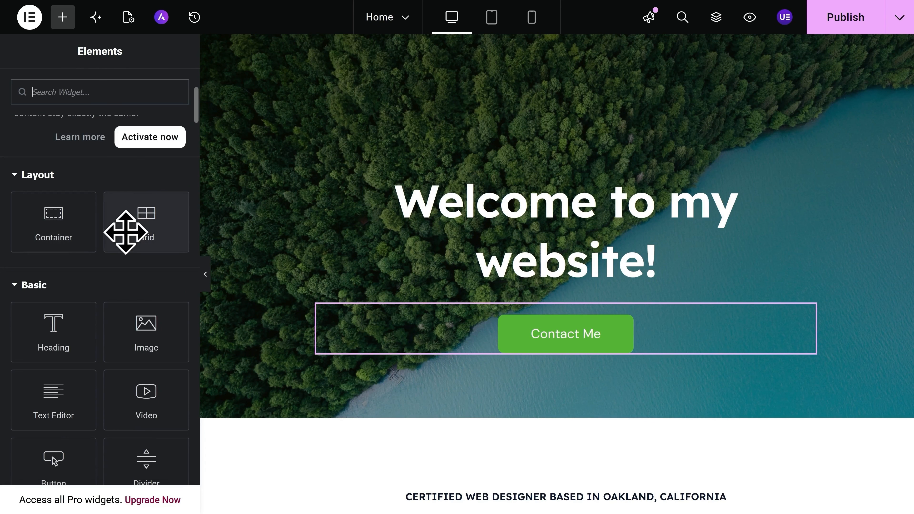
pyautogui.scroll(-4, 107, 267)
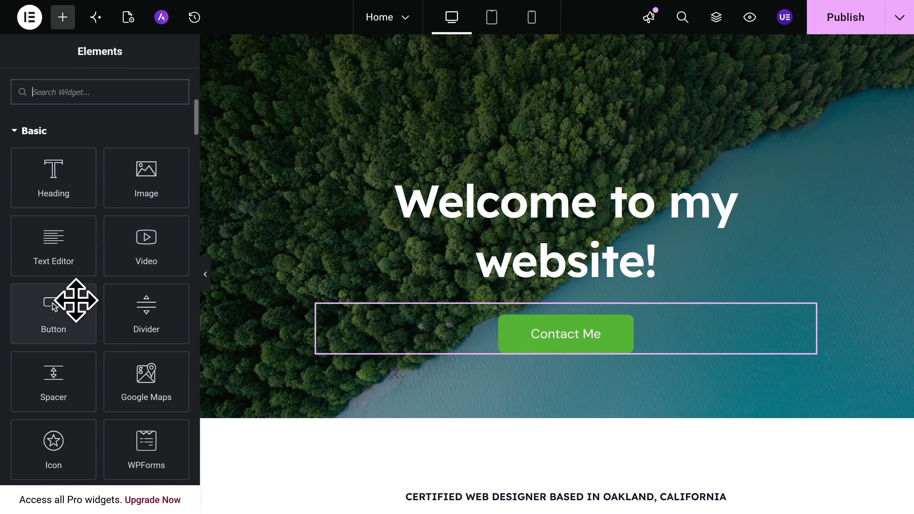
pyautogui.scroll(-3, 104, 285)
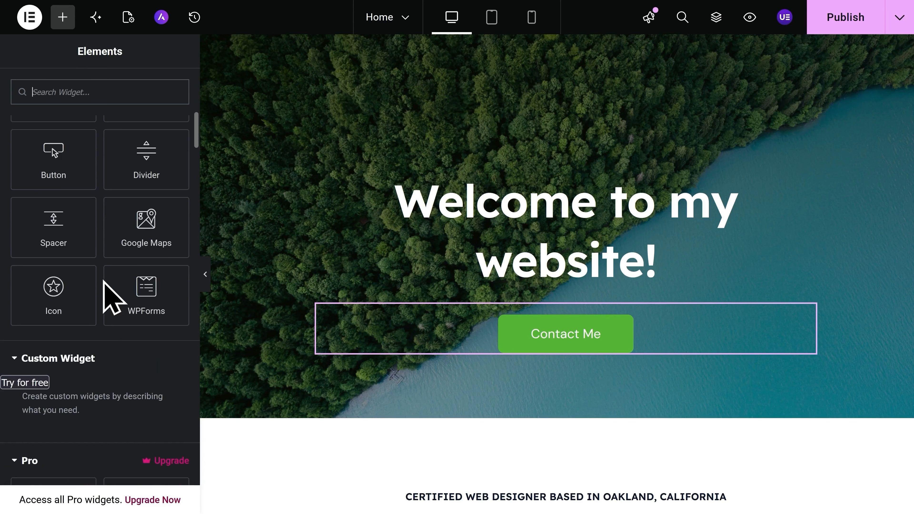
pyautogui.scroll(3, 113, 297)
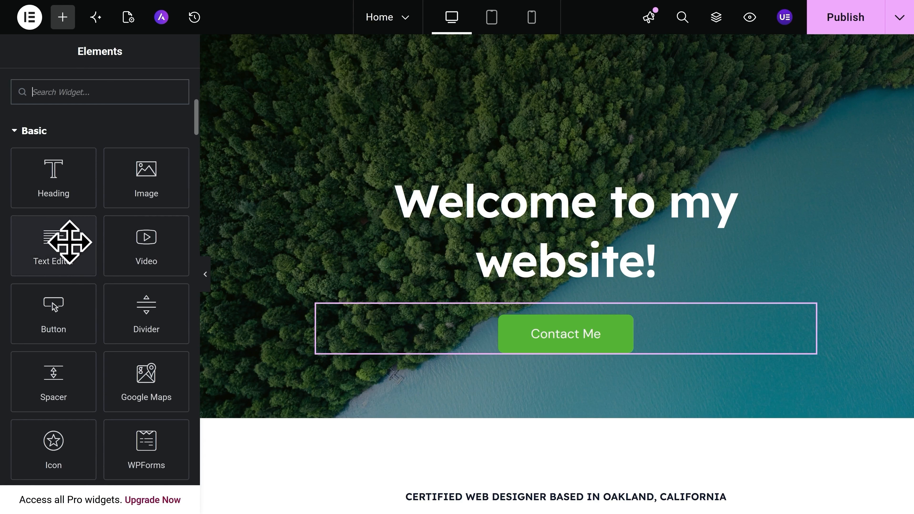
pyautogui.moveTo(67, 241); pyautogui.dragTo(492, 305)
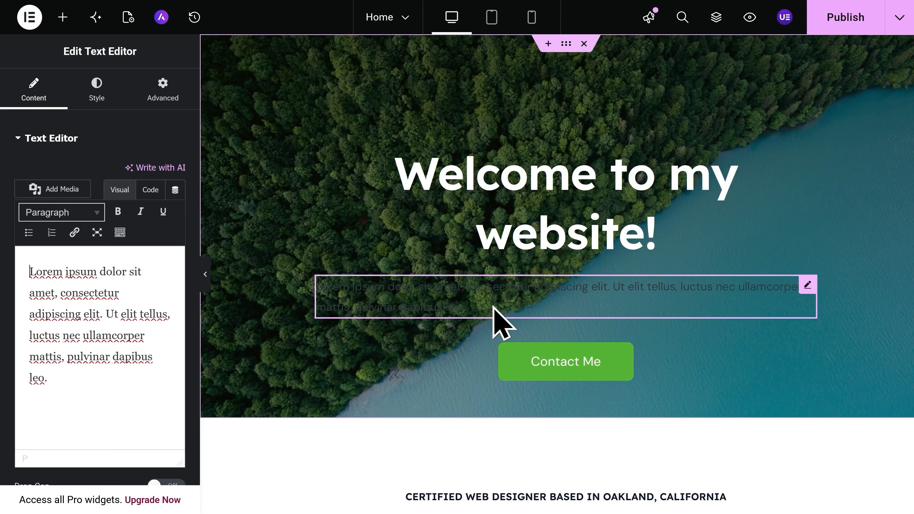
pyautogui.rightClick(494, 310)
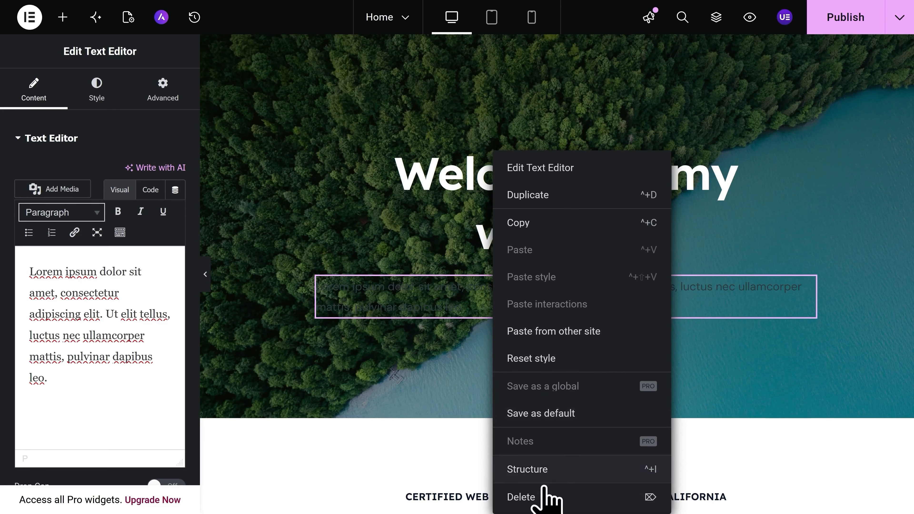
pyautogui.click(544, 496)
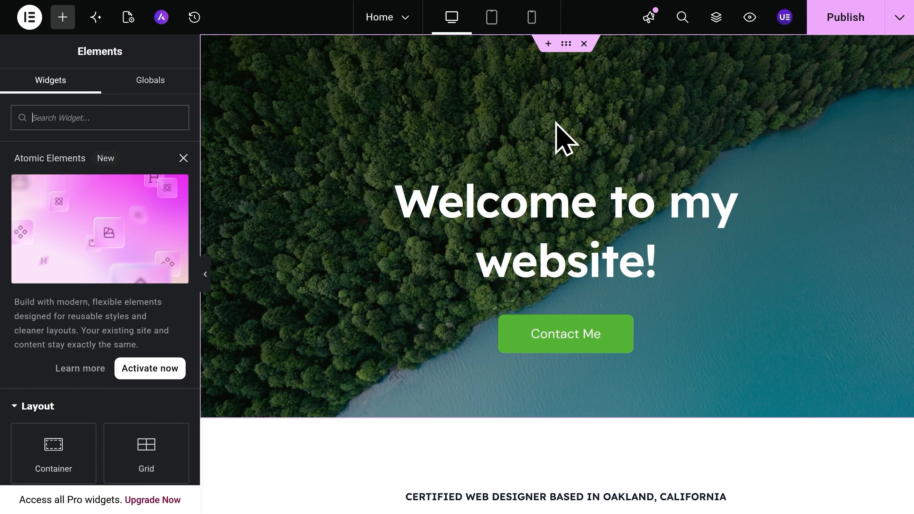
pyautogui.click(584, 49)
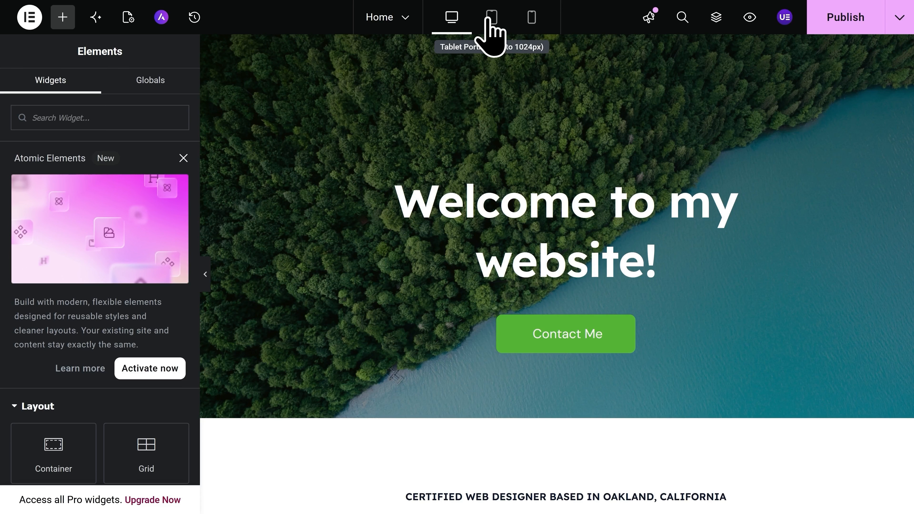
# Step: Check the home page in the tablet and mobile previews, and publish the page
pyautogui.click(491, 18)
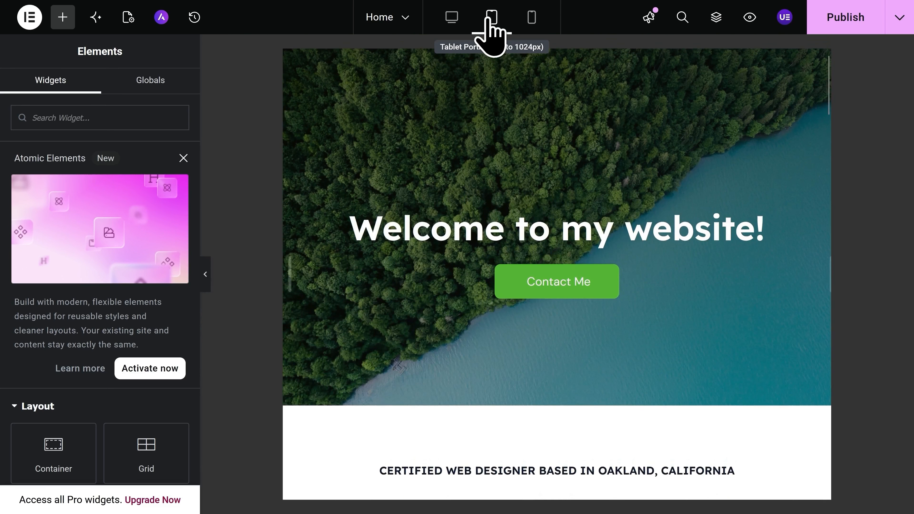
pyautogui.click(531, 19)
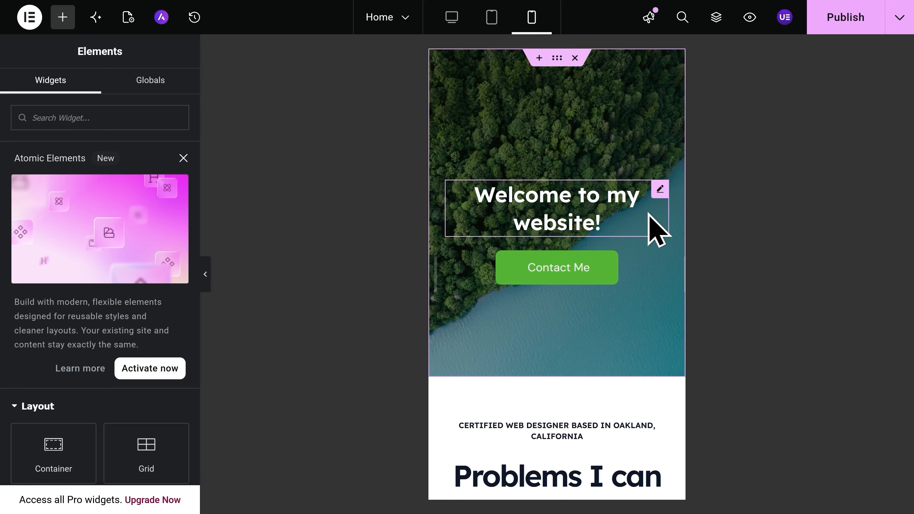
pyautogui.scroll(-3, 644, 248)
pyautogui.scroll(-8, 640, 233)
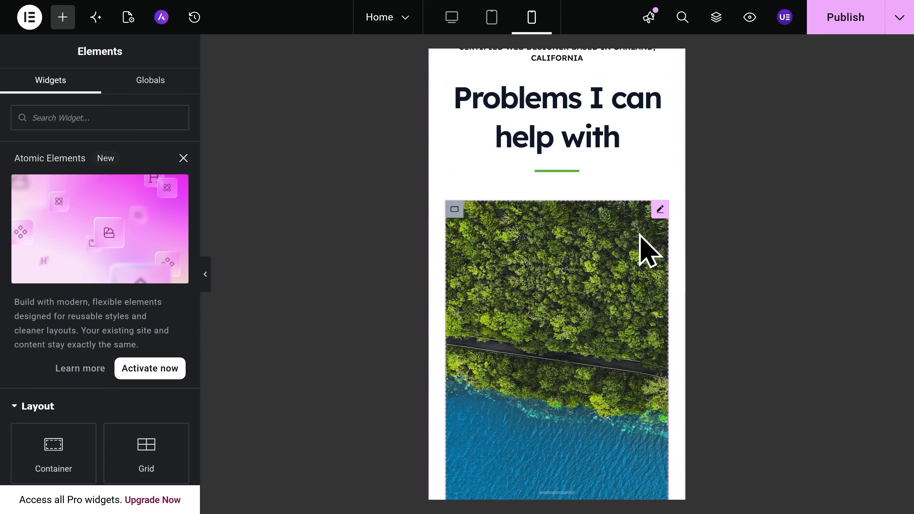
pyautogui.scroll(11, 644, 248)
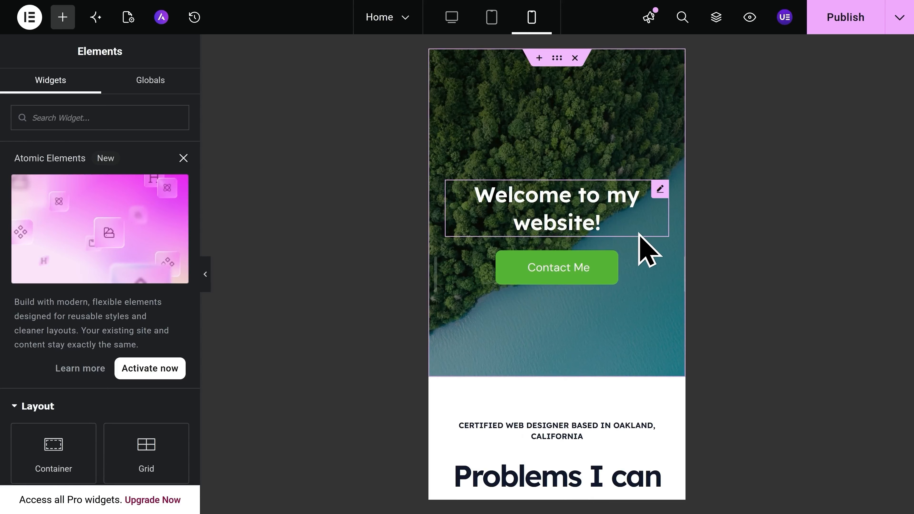
pyautogui.click(841, 28)
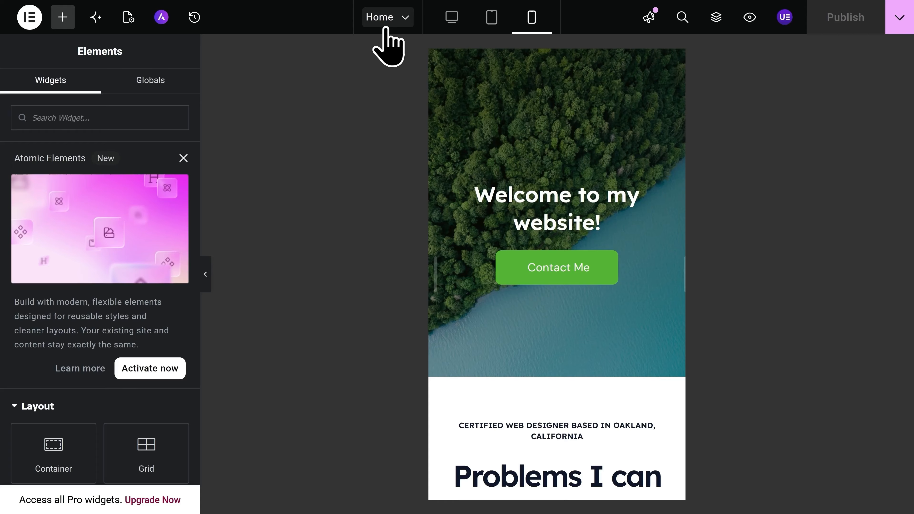
# Step: Add a new page to the site and look through the Layout and Basic widgets
pyautogui.click(385, 18)
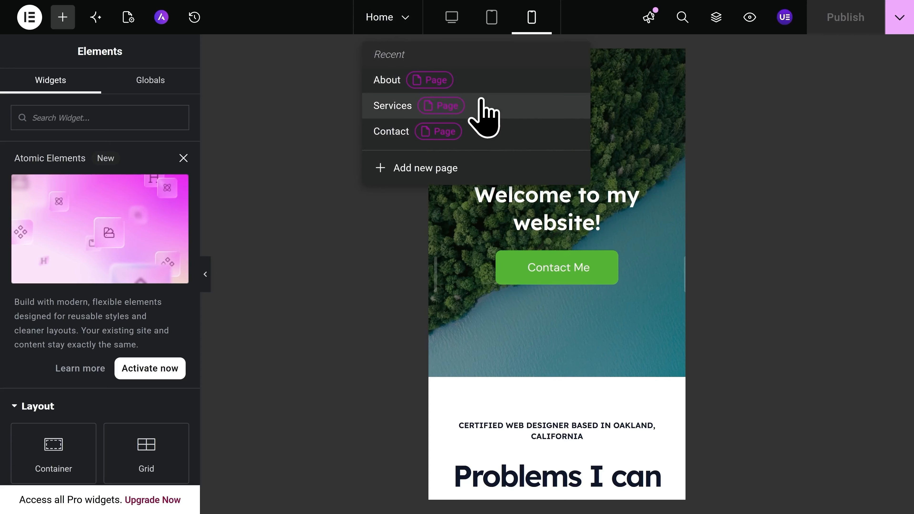
pyautogui.click(470, 169)
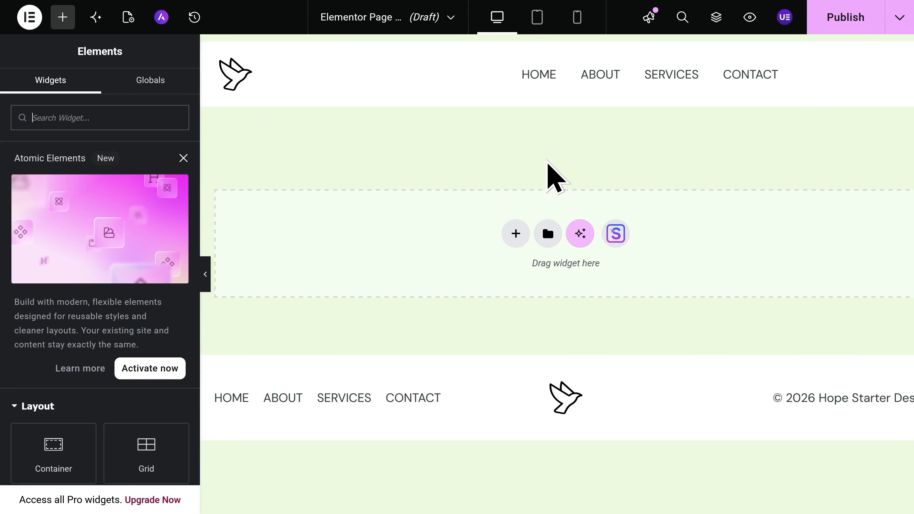
pyautogui.scroll(-4, 79, 284)
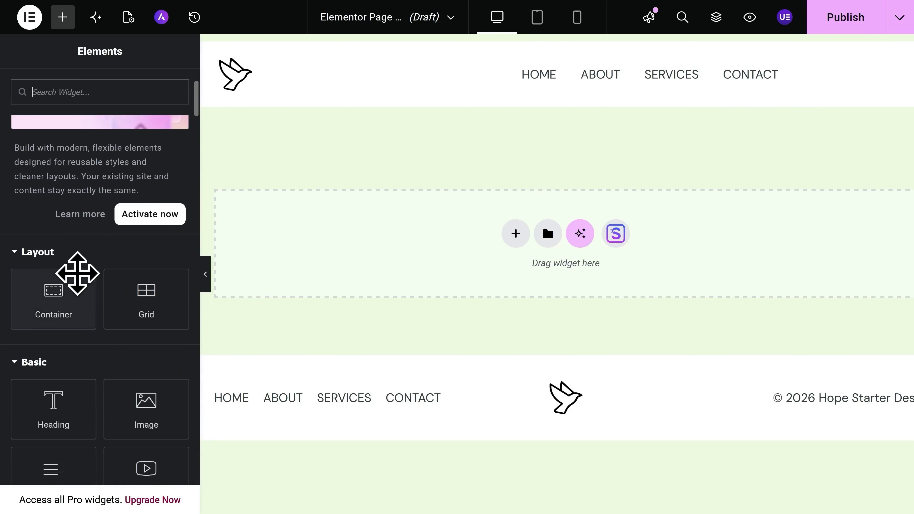
pyautogui.scroll(-4, 69, 283)
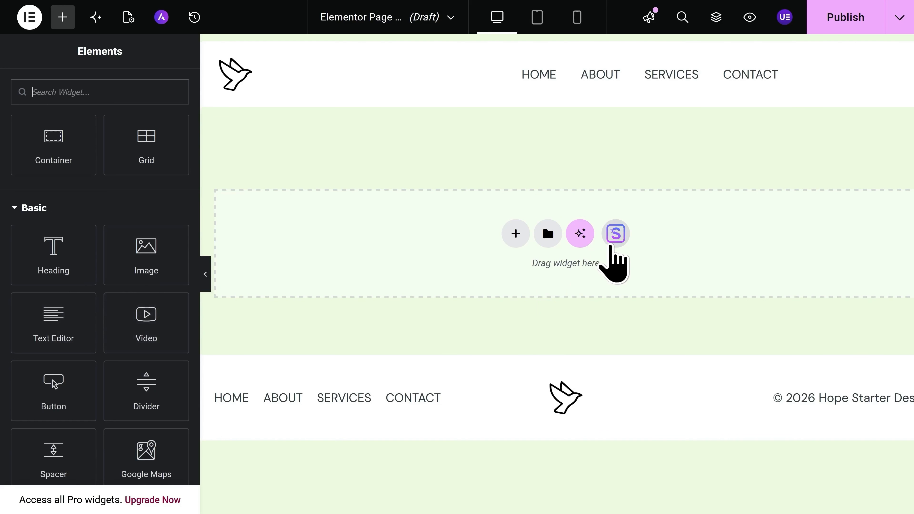
# Step: Import the FAQ template block with the centered "Frequently Asked Questions" heading above a single accordion into the new page
pyautogui.click(611, 246)
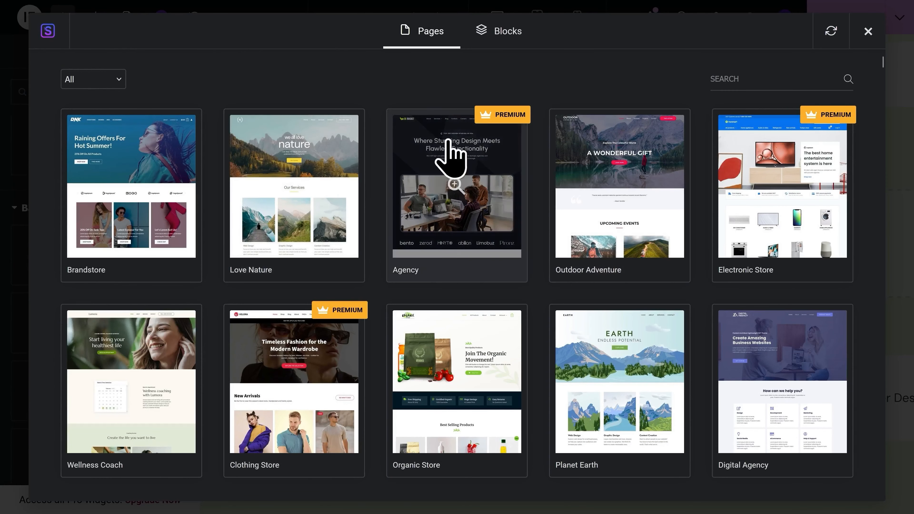
pyautogui.click(503, 51)
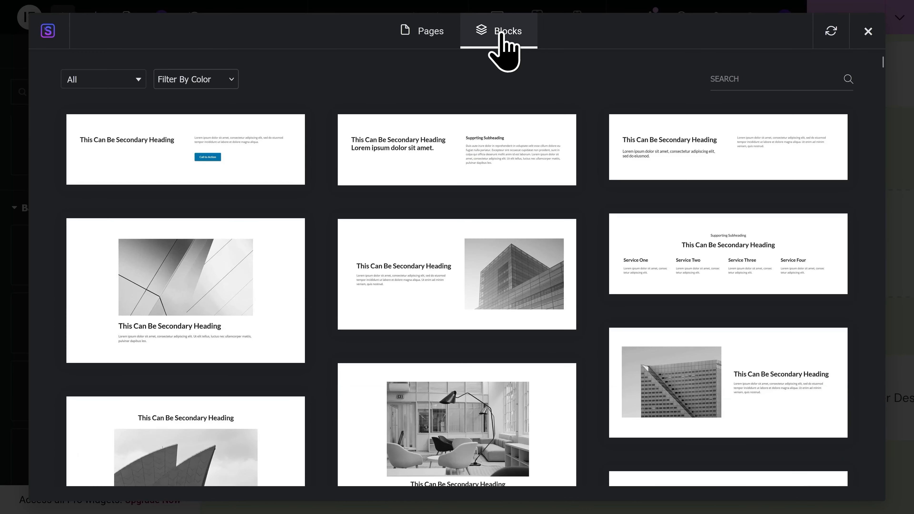
pyautogui.click(118, 87)
pyautogui.scroll(-3, 118, 144)
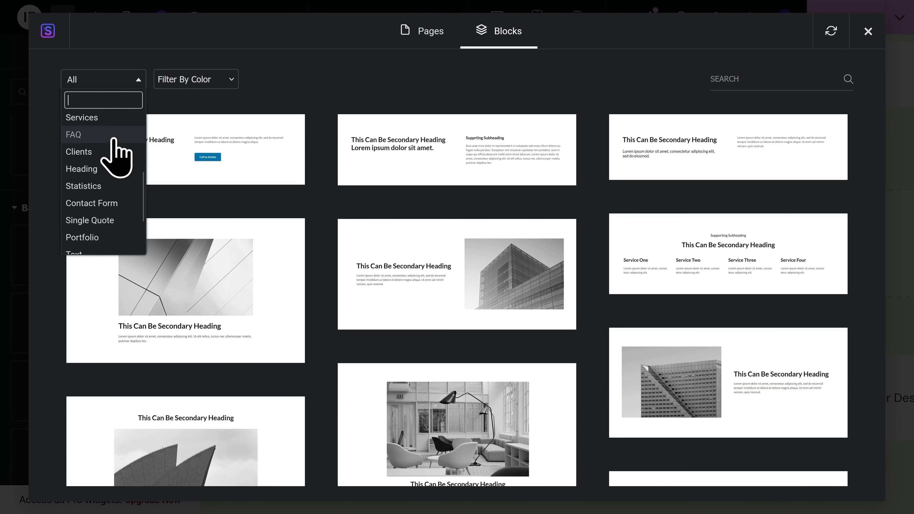
pyautogui.click(89, 140)
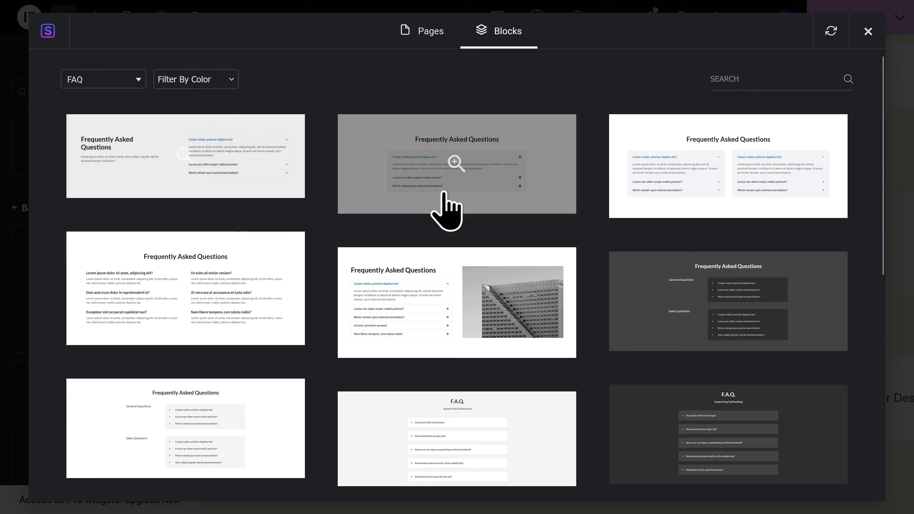
pyautogui.click(460, 181)
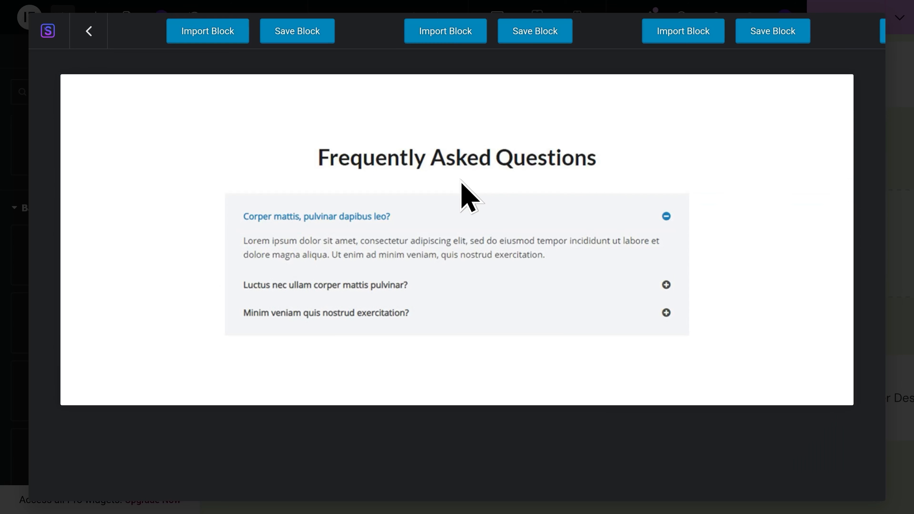
pyautogui.click(450, 43)
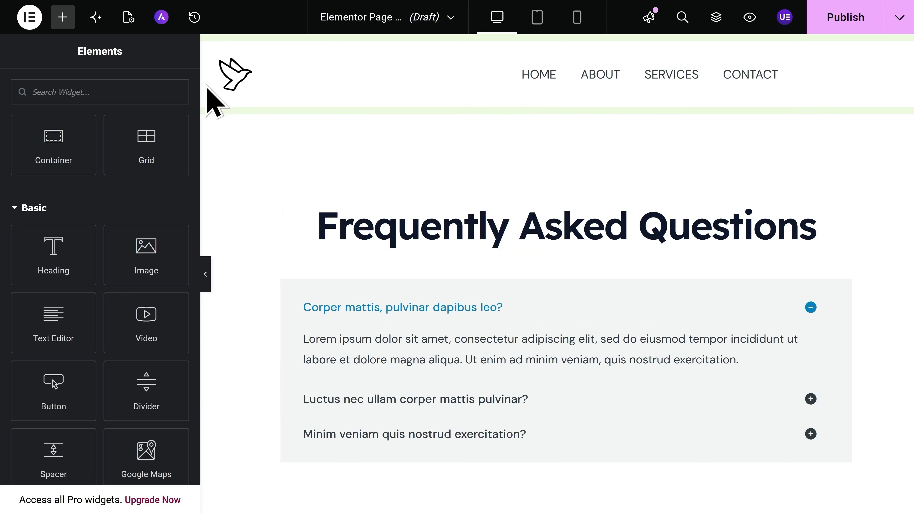
# Step: Title the new page FAQ in its page settings, hide the title on the page, and publish it
pyautogui.click(129, 18)
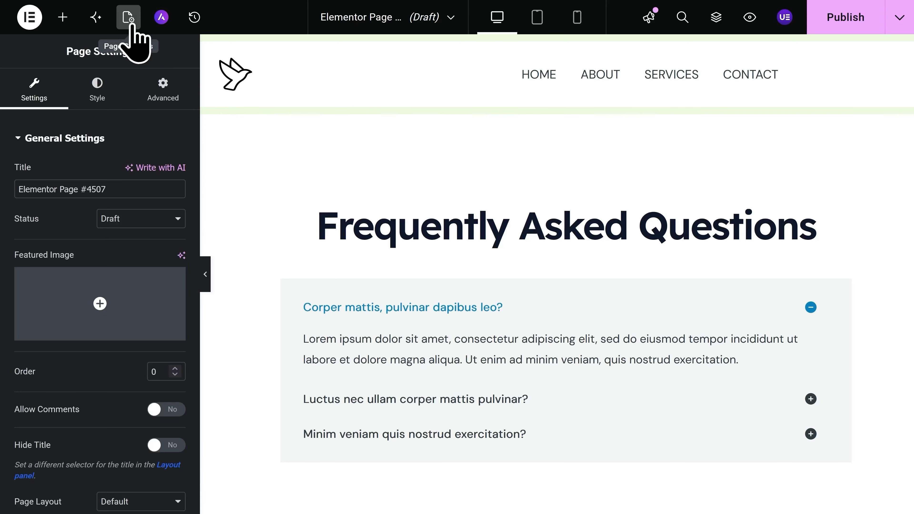
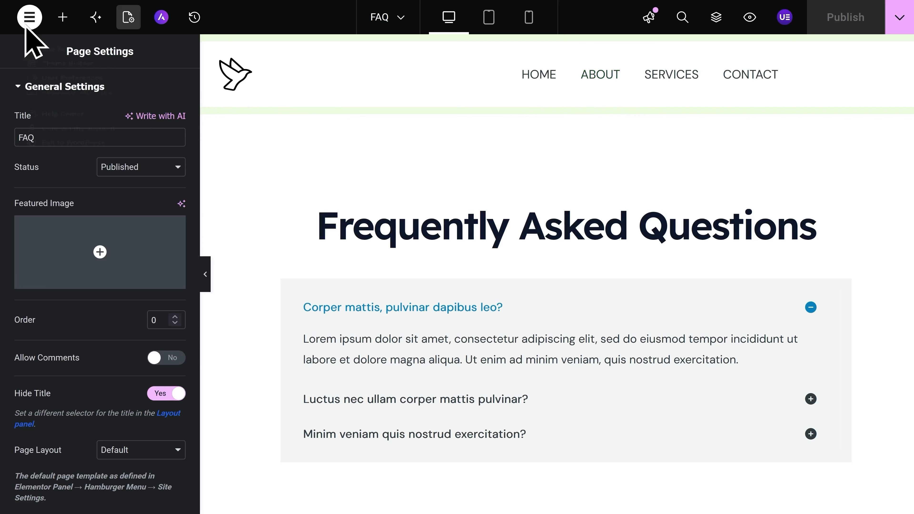
# Step: Exit the page editor to the WordPress dashboard, and open the live site's theme customizer
pyautogui.click(26, 26)
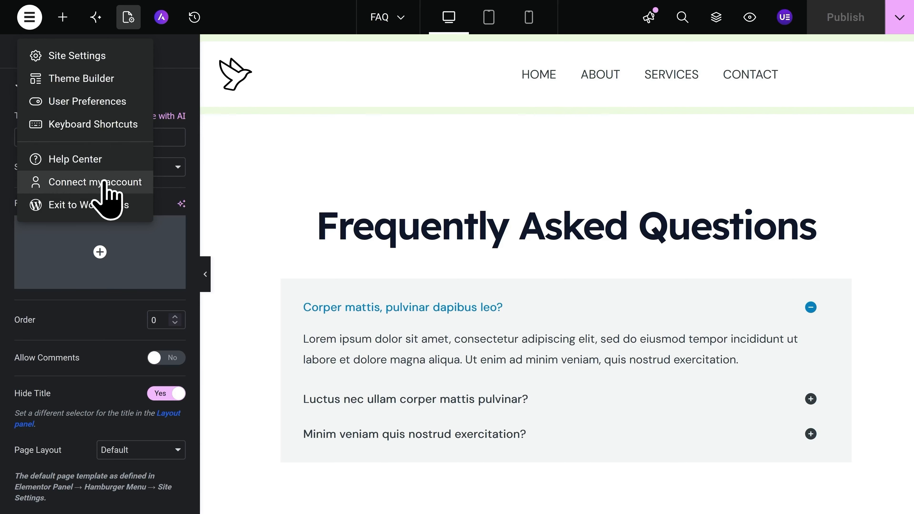
pyautogui.click(94, 206)
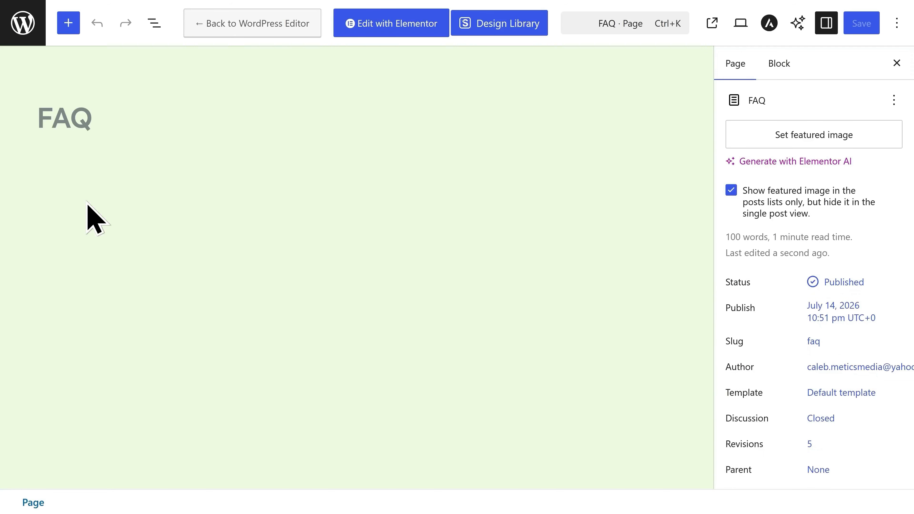
pyautogui.click(22, 23)
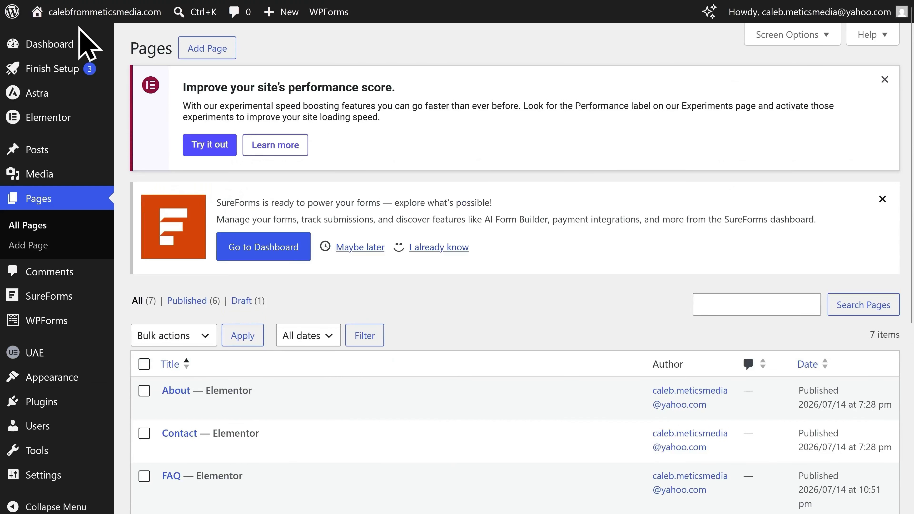
pyautogui.moveTo(91, 19)
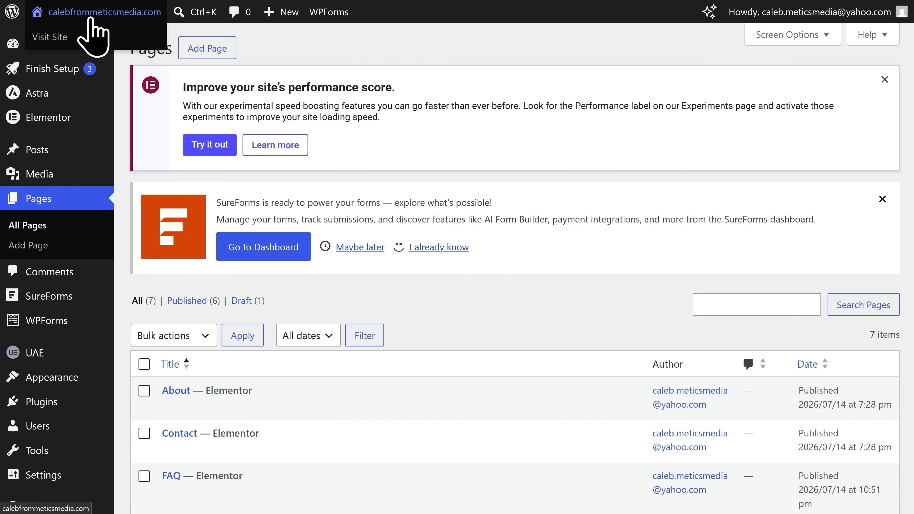
pyautogui.click(90, 18)
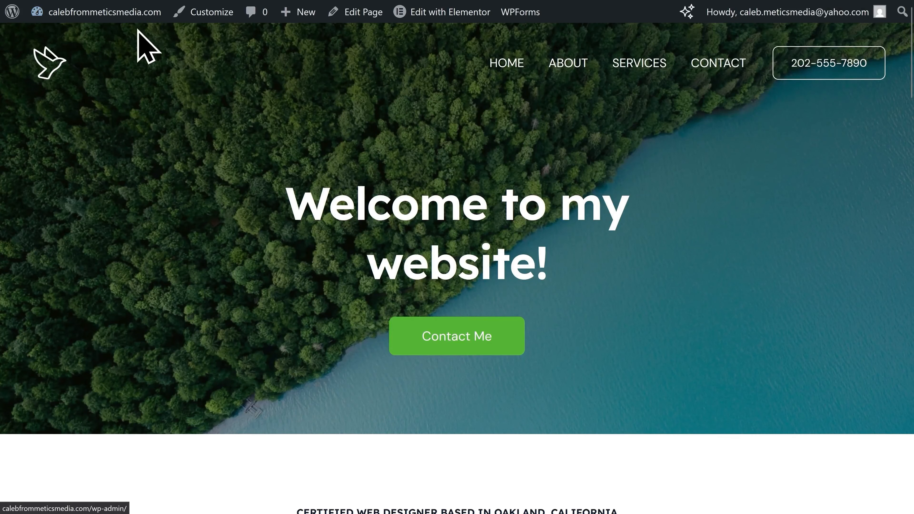
pyautogui.click(202, 20)
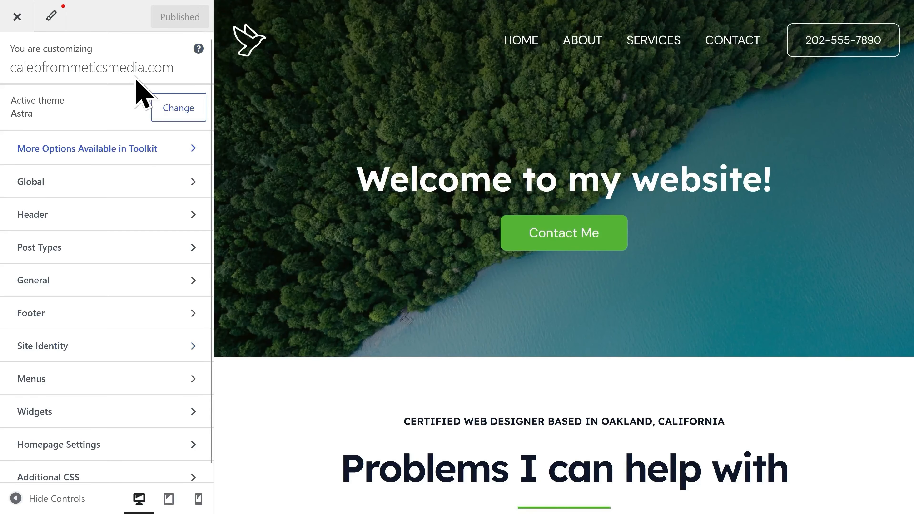
# Step: Reorder the Main Menu so that ABOUT comes after SERVICES
pyautogui.click(74, 383)
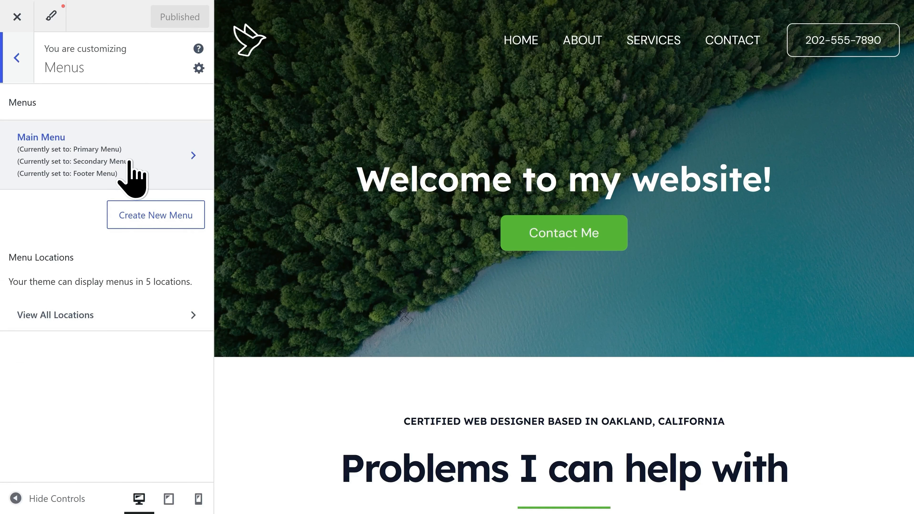
pyautogui.click(131, 176)
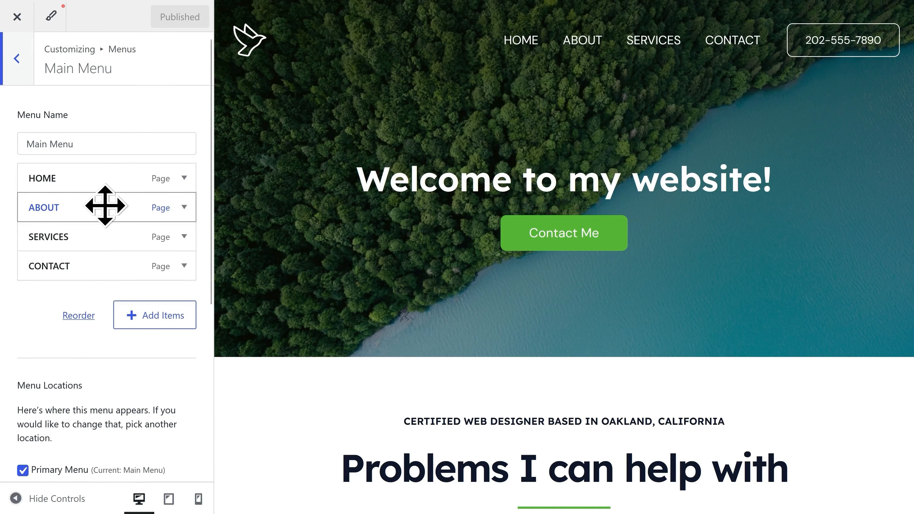
pyautogui.moveTo(102, 204); pyautogui.dragTo(77, 230)
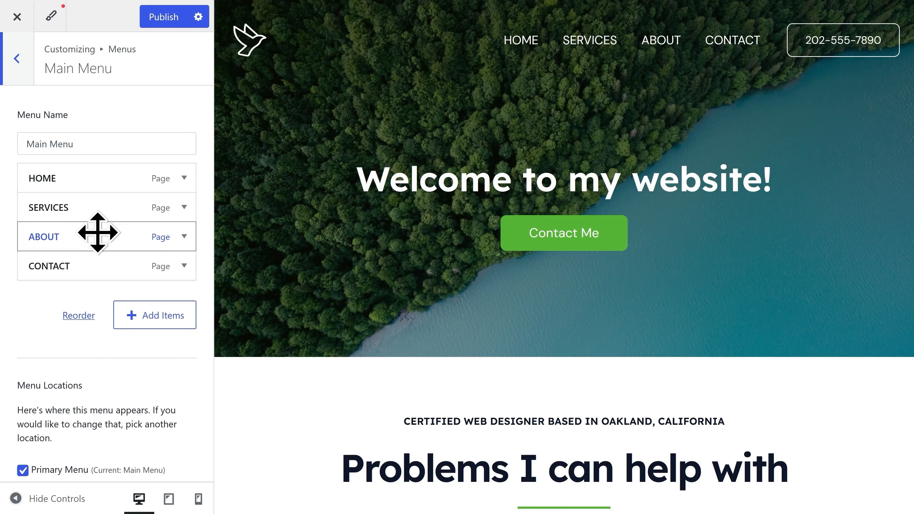
# Step: Add the FAQ page to the end of the Main Menu, and publish the menu changes
pyautogui.click(160, 315)
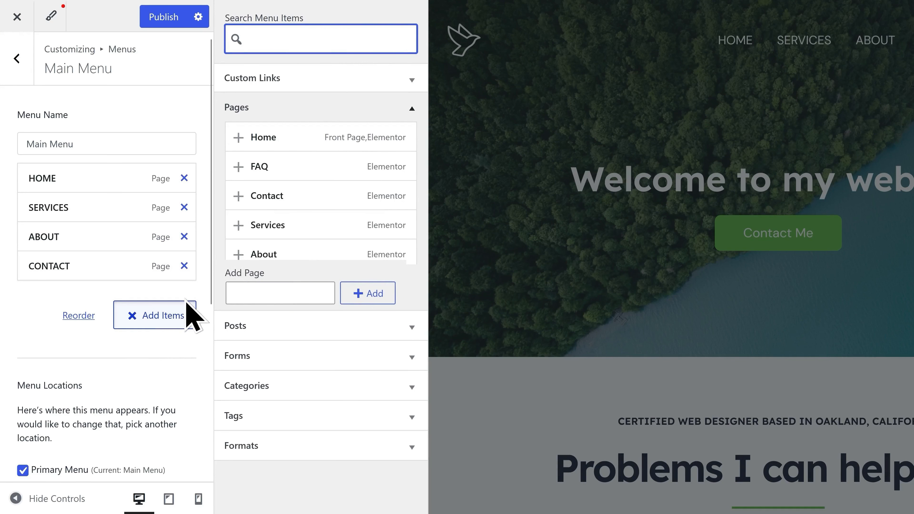
pyautogui.click(265, 176)
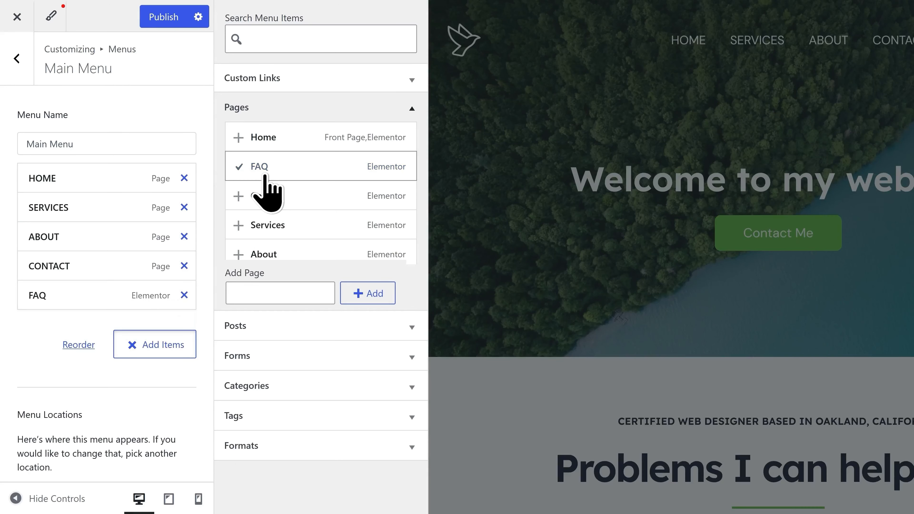
pyautogui.click(502, 218)
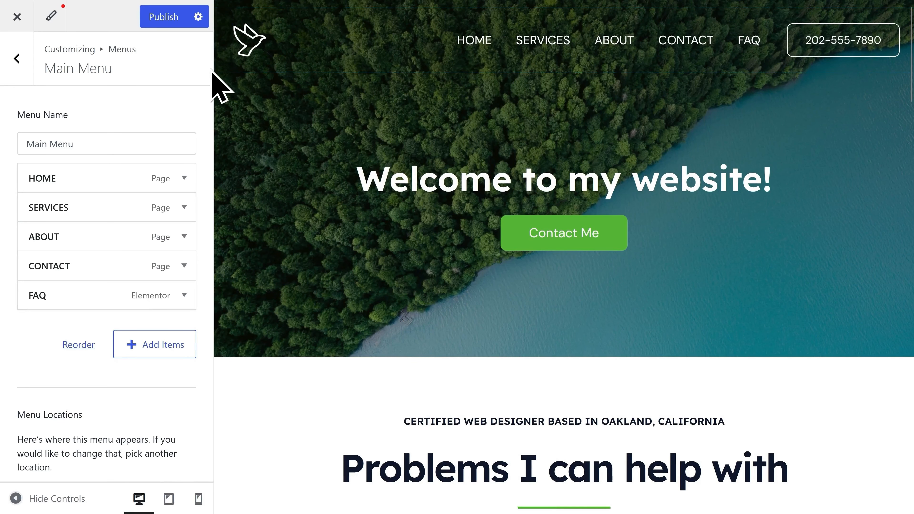
pyautogui.click(167, 23)
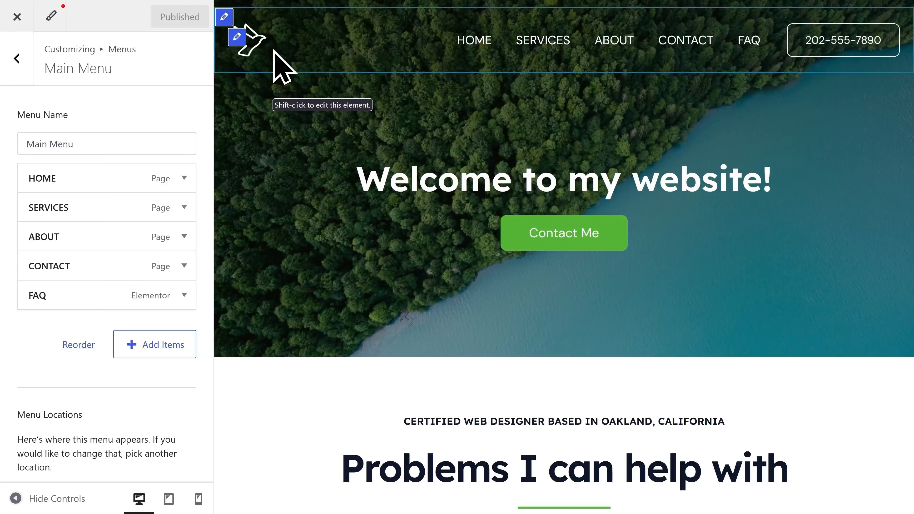
# Step: Upload the white mountain logo image and set it as the transparent header's logo
pyautogui.click(24, 70)
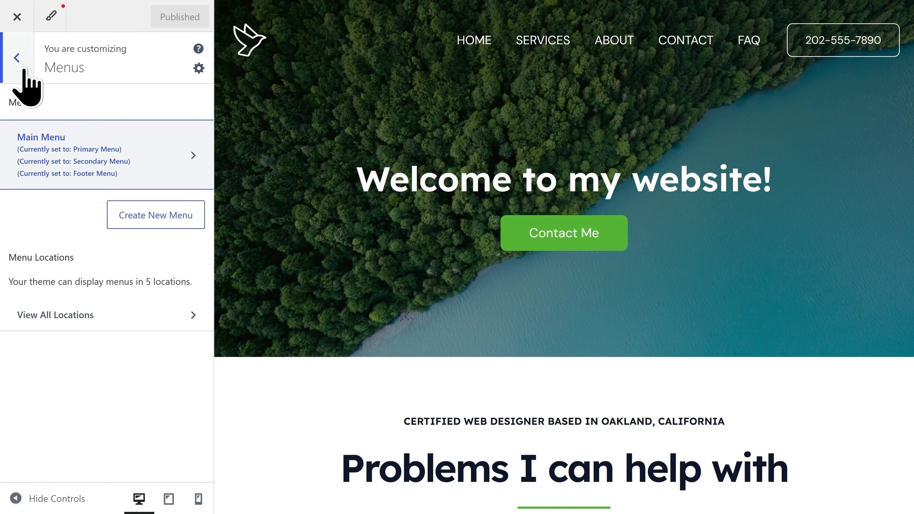
pyautogui.click(23, 71)
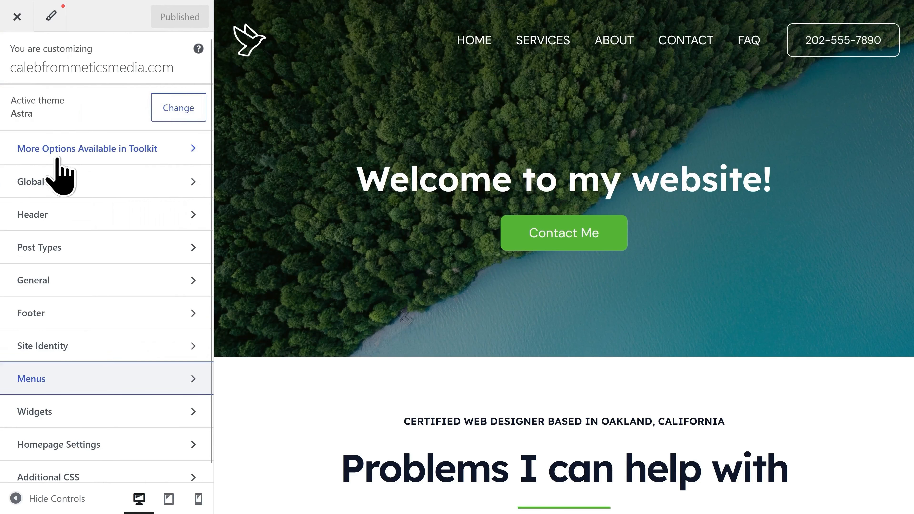
pyautogui.click(60, 216)
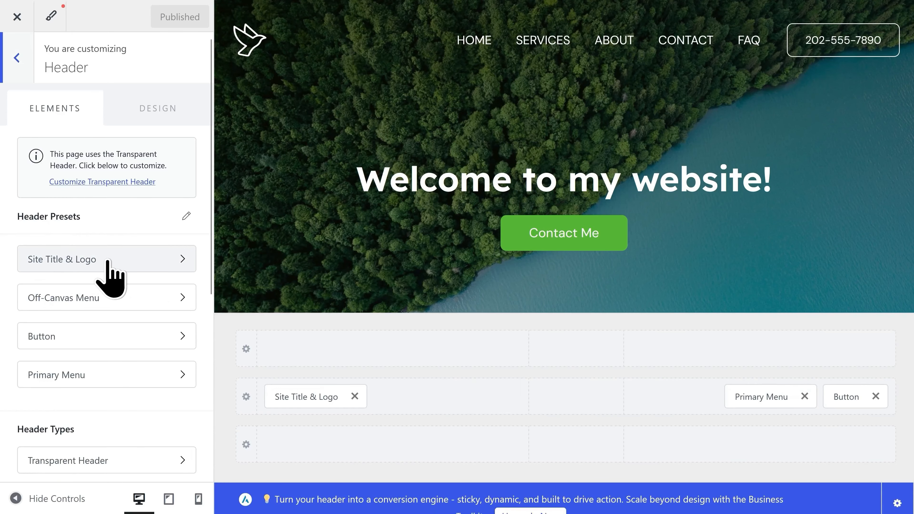
pyautogui.click(110, 277)
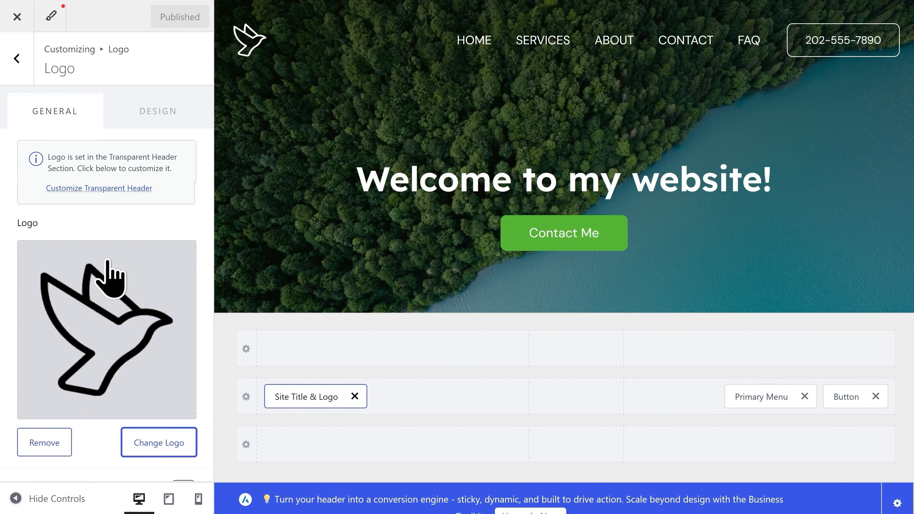
pyautogui.click(113, 188)
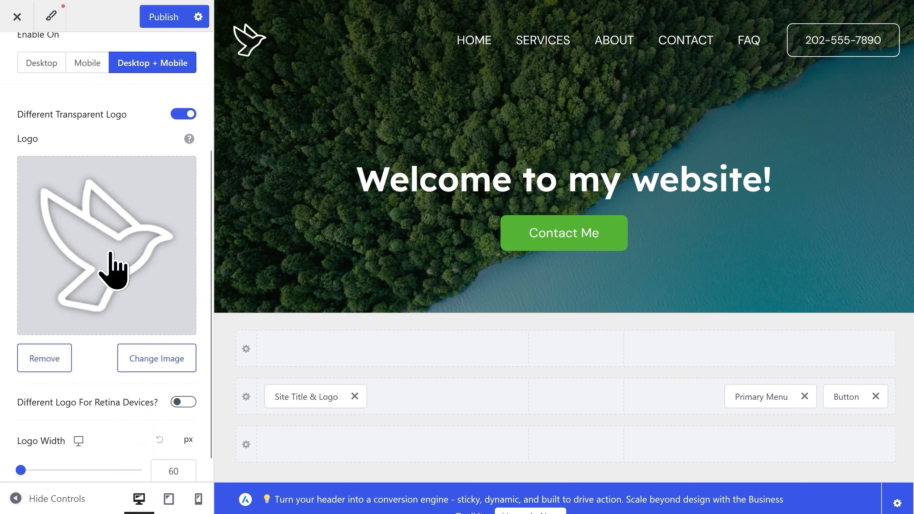
pyautogui.click(157, 358)
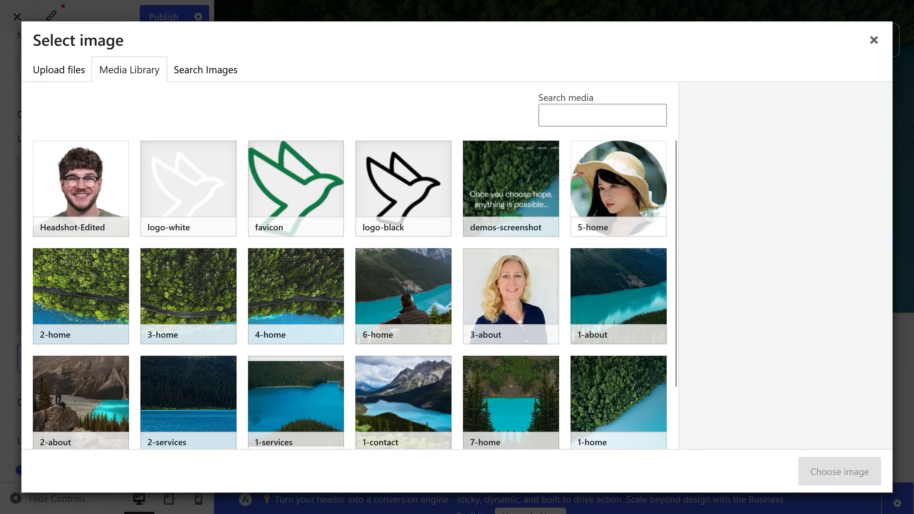
pyautogui.moveTo(50, 317); pyautogui.dragTo(337, 299)
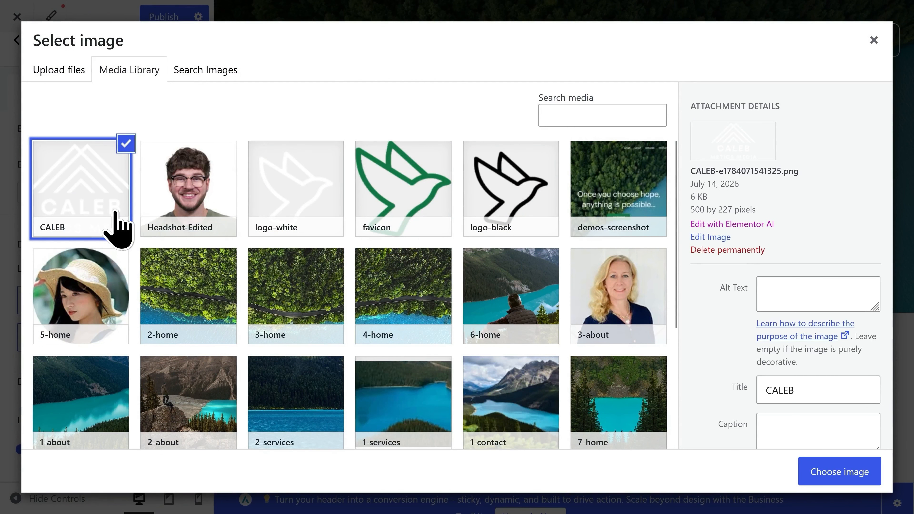
pyautogui.click(840, 472)
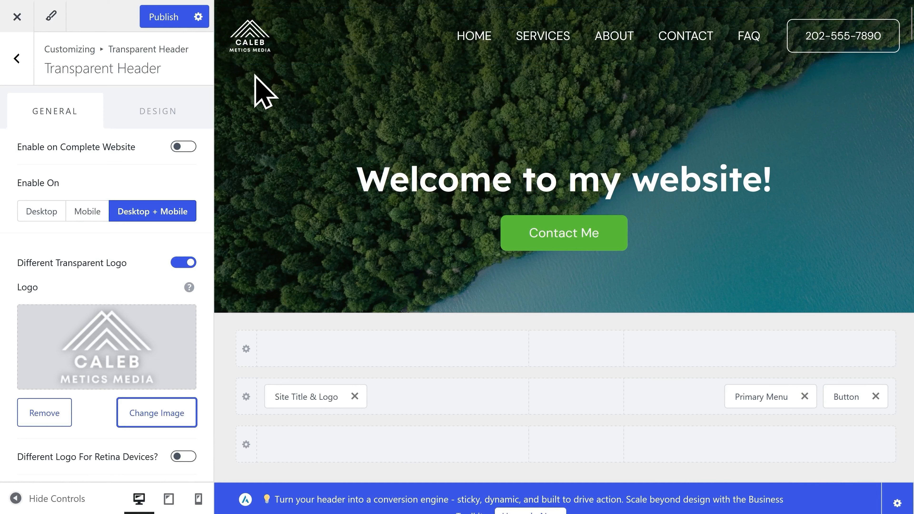
# Step: Move the Site Title & Logo element into the center section of the header's middle row
pyautogui.scroll(-2, 133, 299)
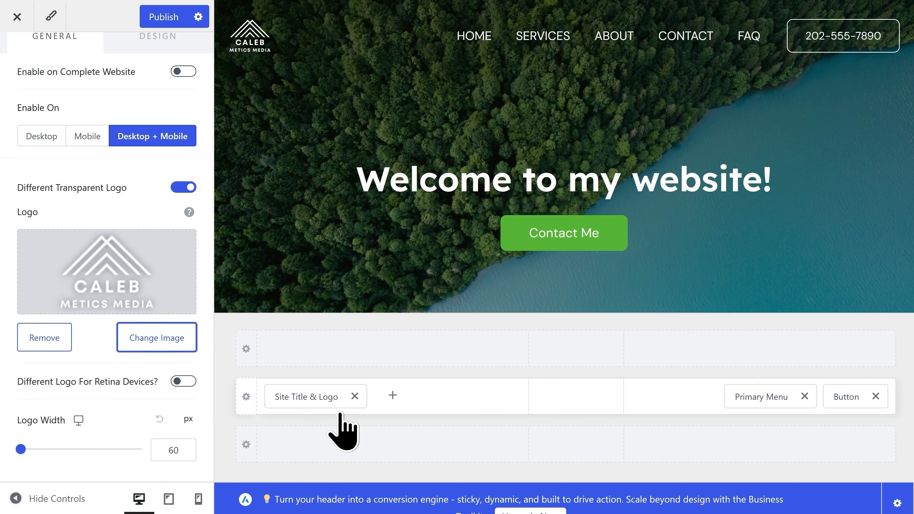
pyautogui.moveTo(340, 402); pyautogui.dragTo(575, 395)
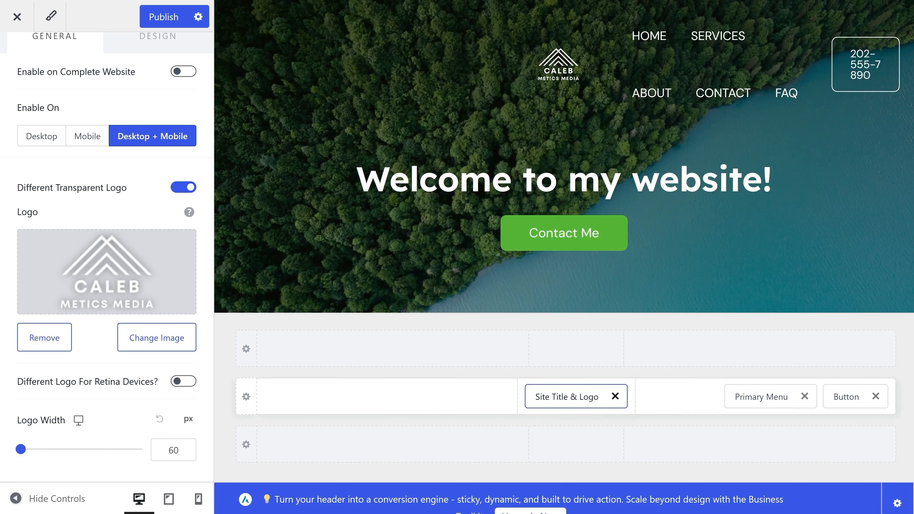
# Step: Move the Site Title & Logo element back to the left section of the header's middle row, publish, and leave the header settings
pyautogui.moveTo(575, 397); pyautogui.dragTo(292, 401)
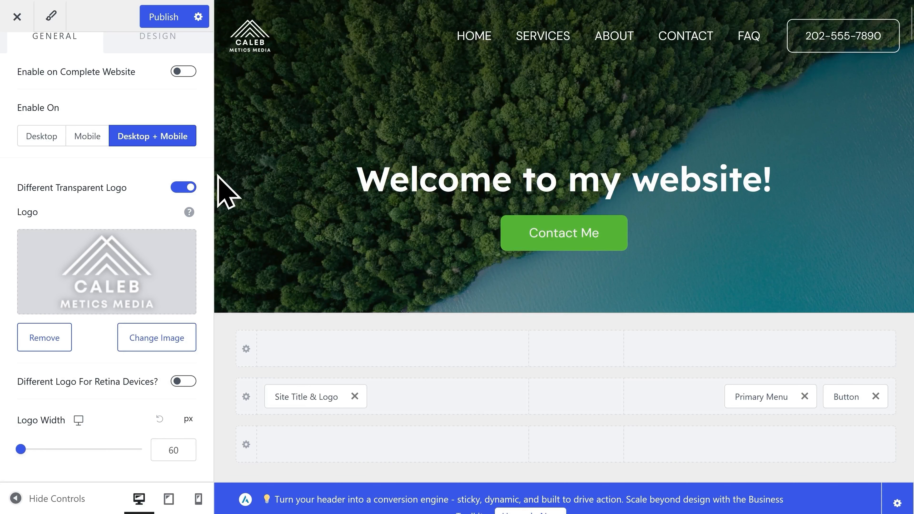
pyautogui.click(162, 18)
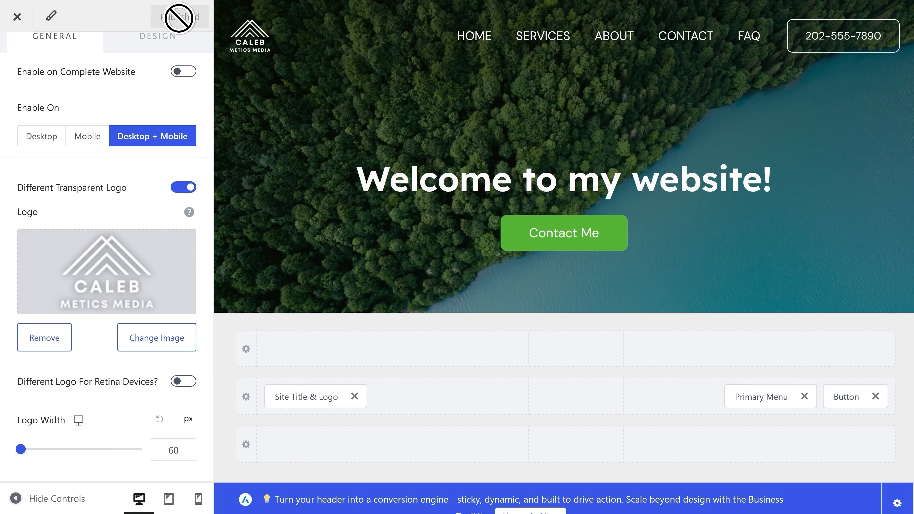
pyautogui.scroll(2, 155, 102)
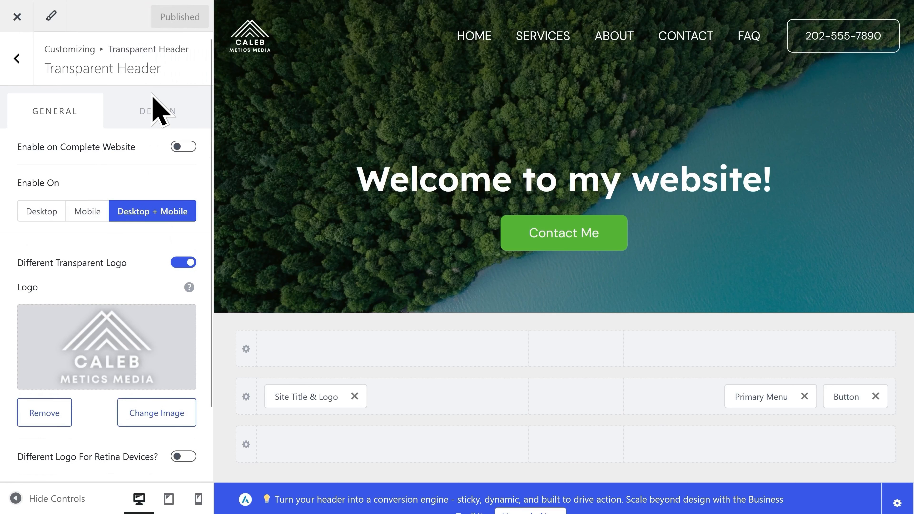
pyautogui.click(17, 62)
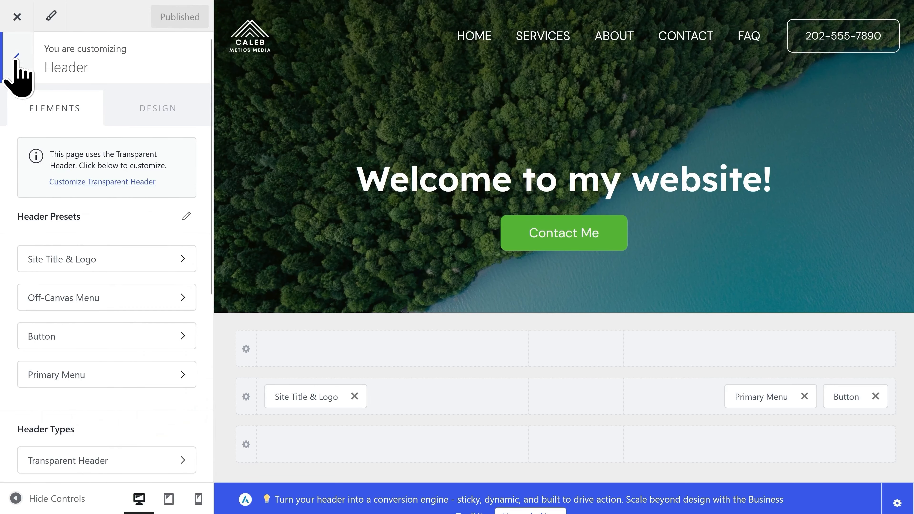
pyautogui.click(16, 61)
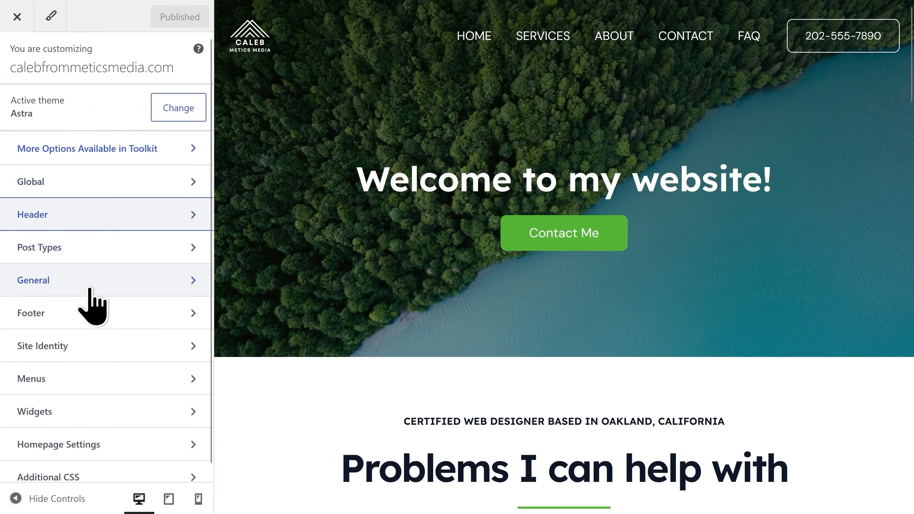
# Step: Upload the black mountain logo image and insert it into the footer's HTML 1 element
pyautogui.click(69, 316)
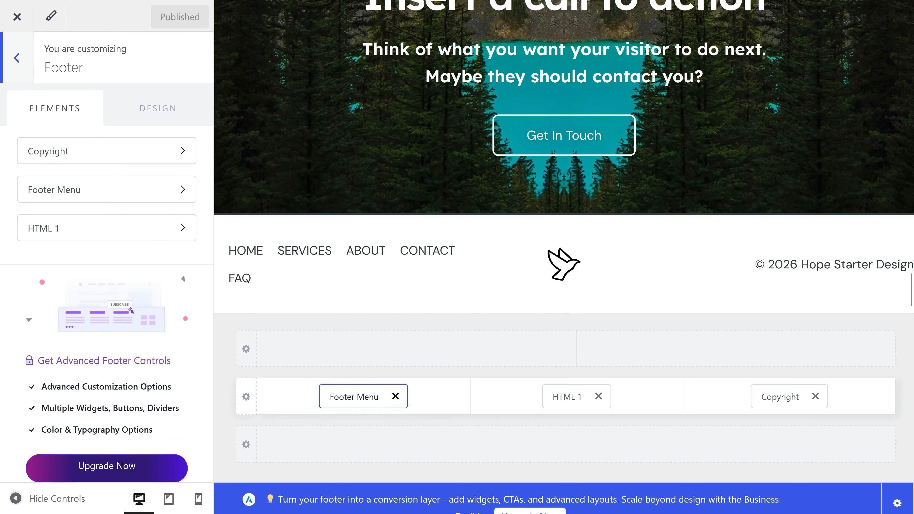
pyautogui.moveTo(566, 275)
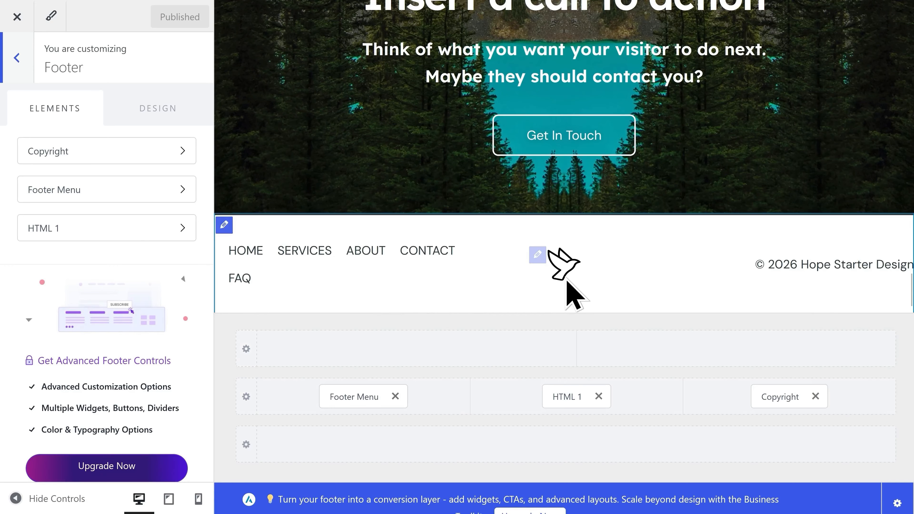
pyautogui.click(537, 255)
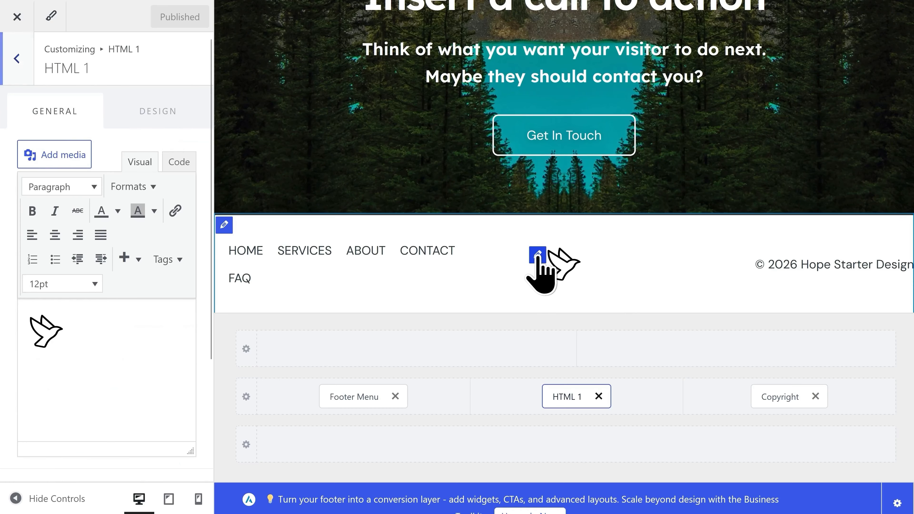
pyautogui.click(62, 162)
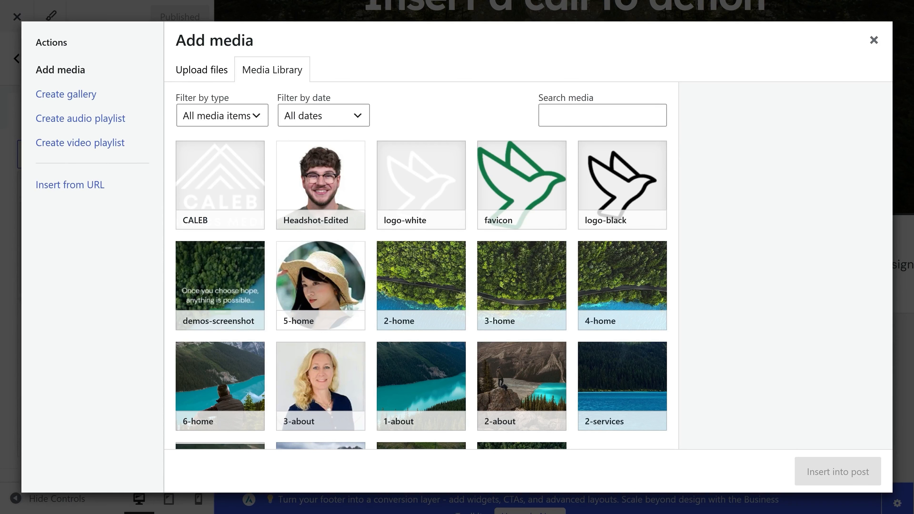
pyautogui.moveTo(92, 369); pyautogui.dragTo(327, 273)
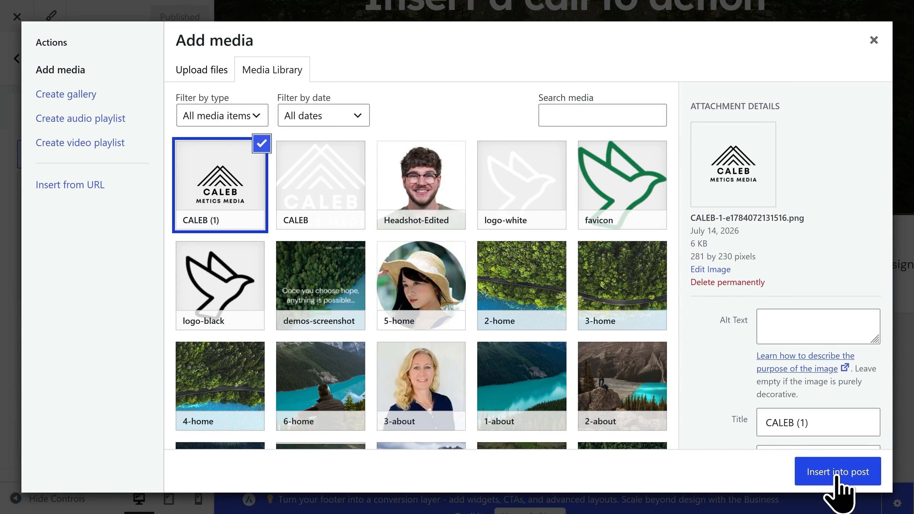
pyautogui.click(835, 476)
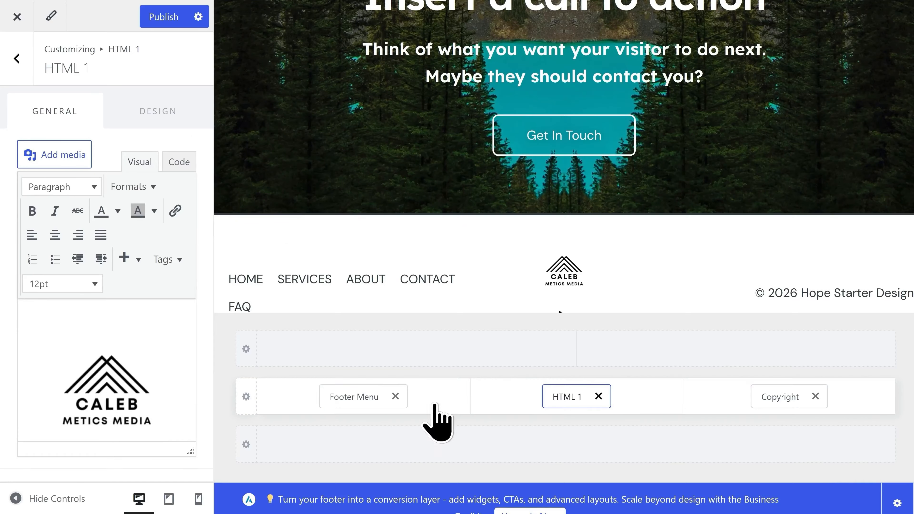
# Step: Delete the old bird logo below the mountain logo in the footer's HTML 1 content
pyautogui.scroll(-3, 168, 354)
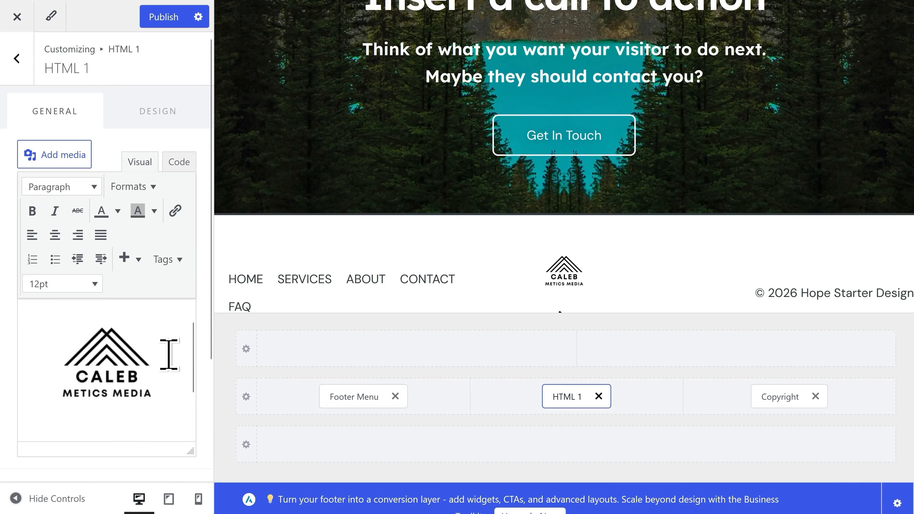
pyautogui.click(89, 424)
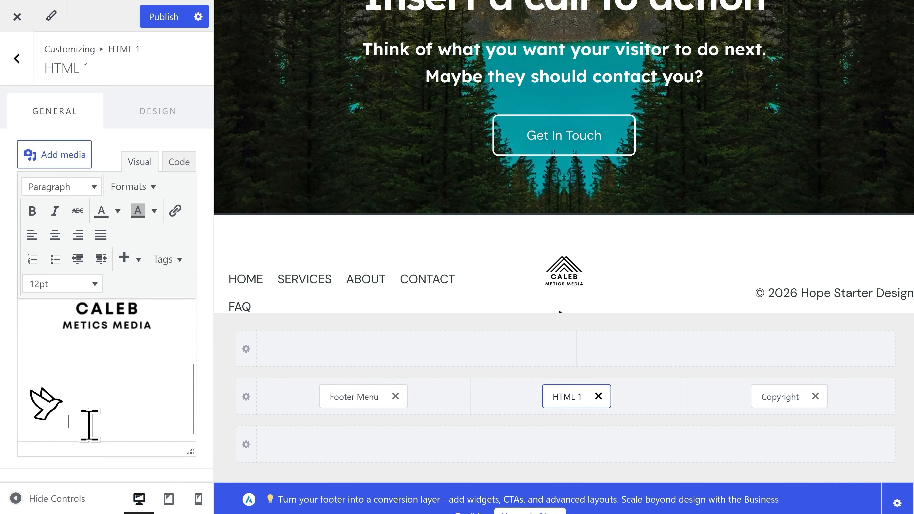
pyautogui.press('BackSpace')
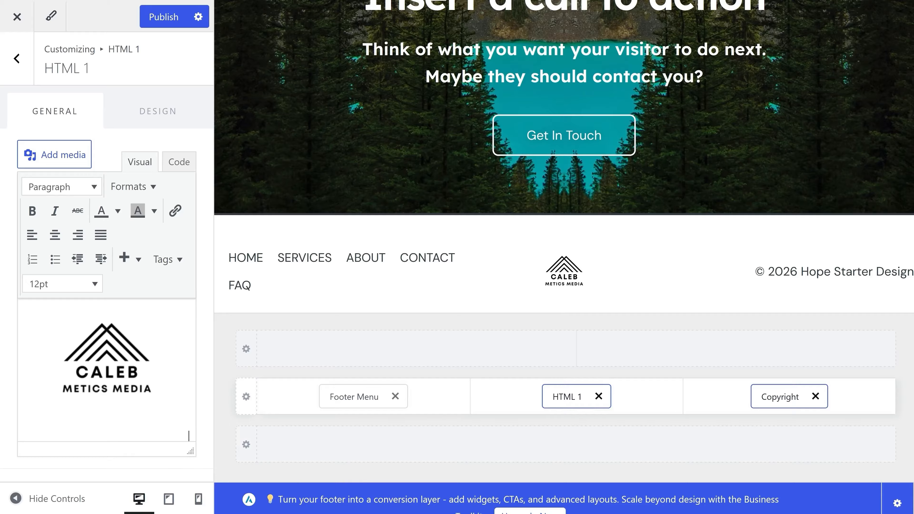
# Step: Replace "Hope Starter Design" in the footer's copyright text with "Metics Media", publish the changes, and exit the customizer
pyautogui.click(780, 396)
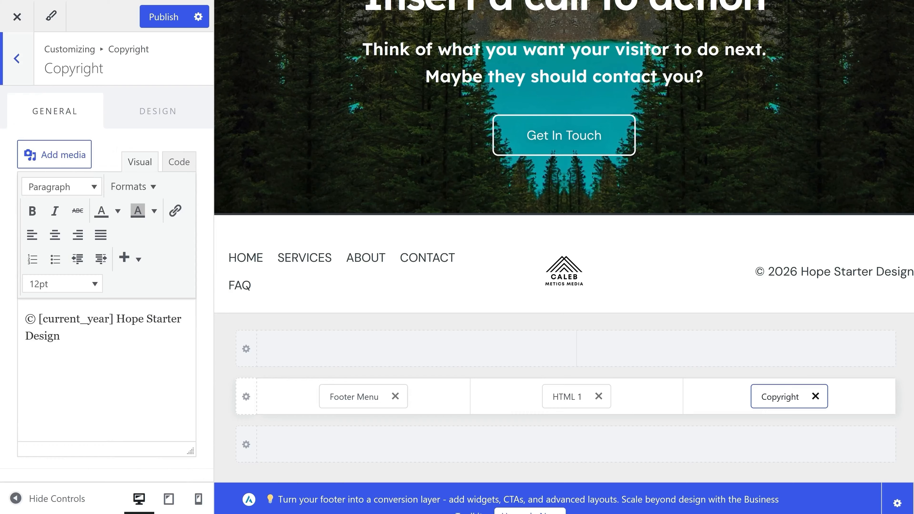
pyautogui.moveTo(123, 333); pyautogui.dragTo(116, 320)
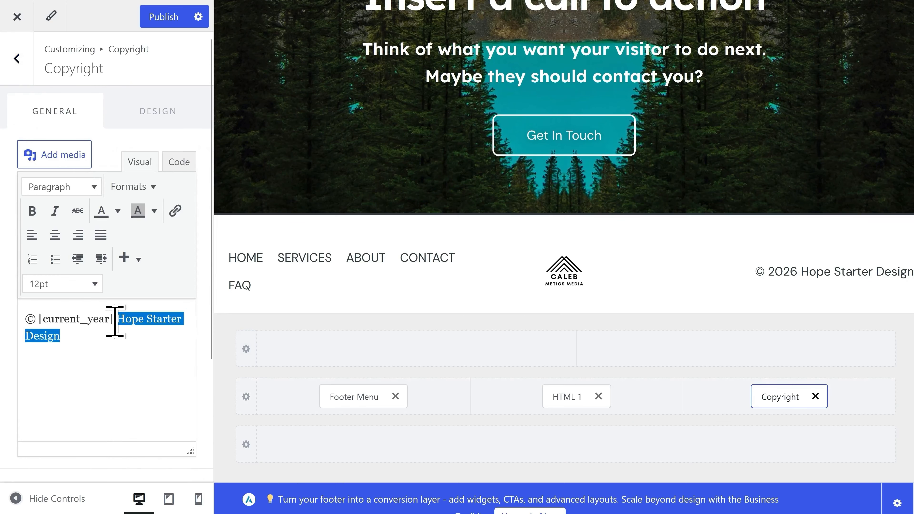
pyautogui.write('Metics Media')
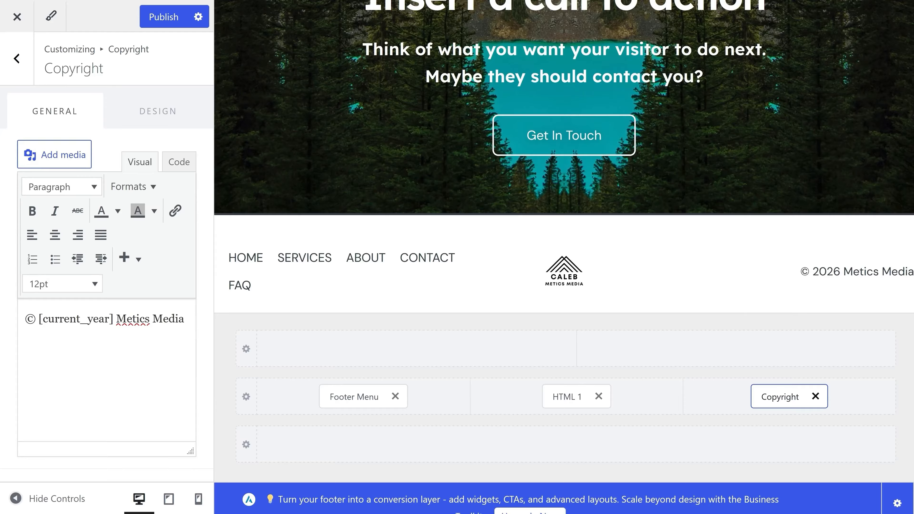
pyautogui.click(162, 21)
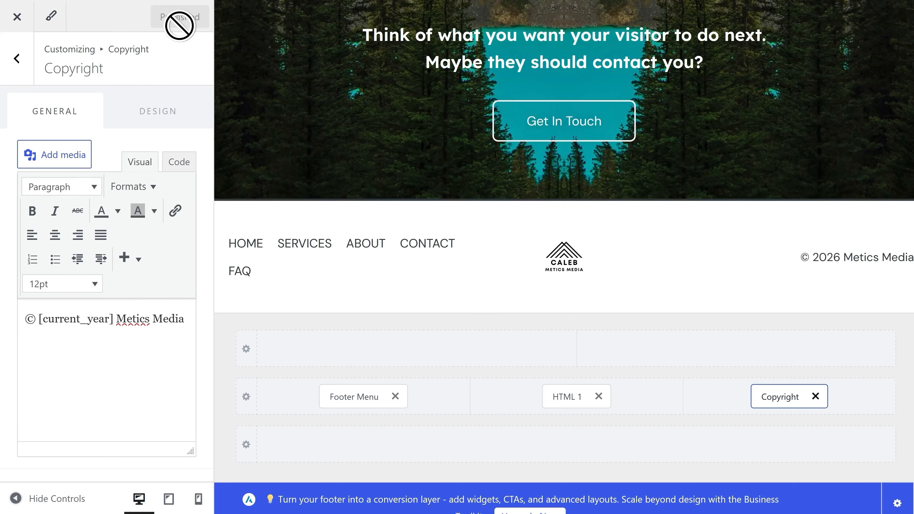
pyautogui.click(17, 17)
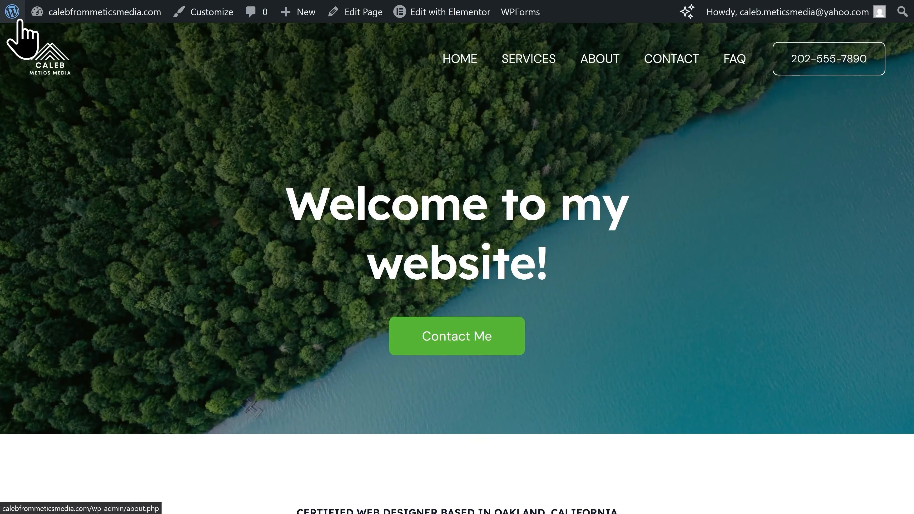